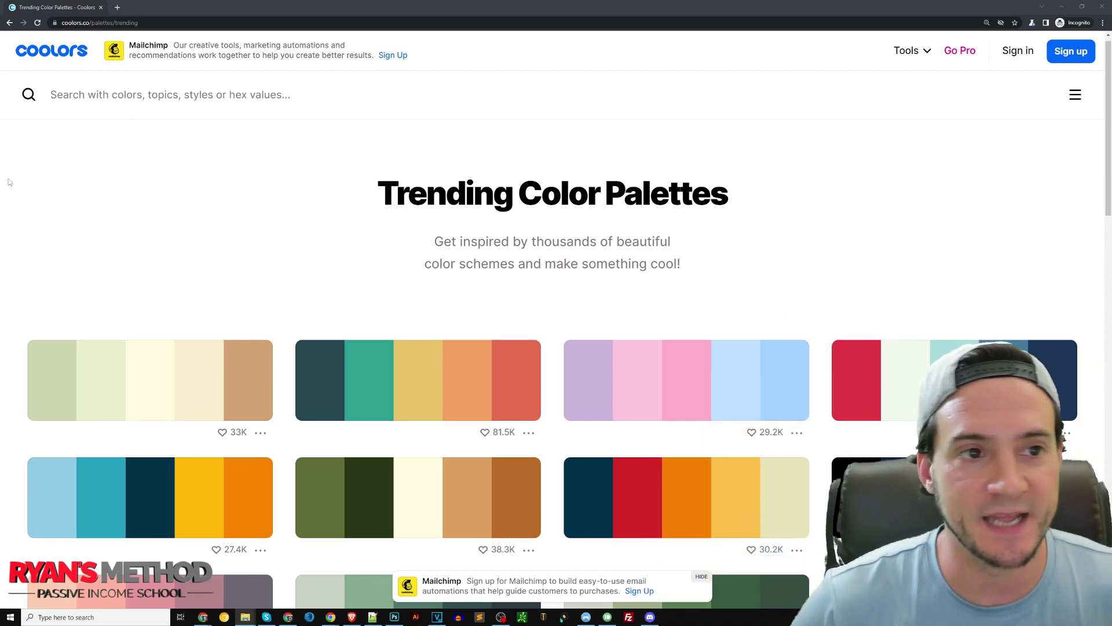
- Browse the trending color palettes on Coolors for a scheme that suits the designs
key(alt+Tab)
click(252, 212)
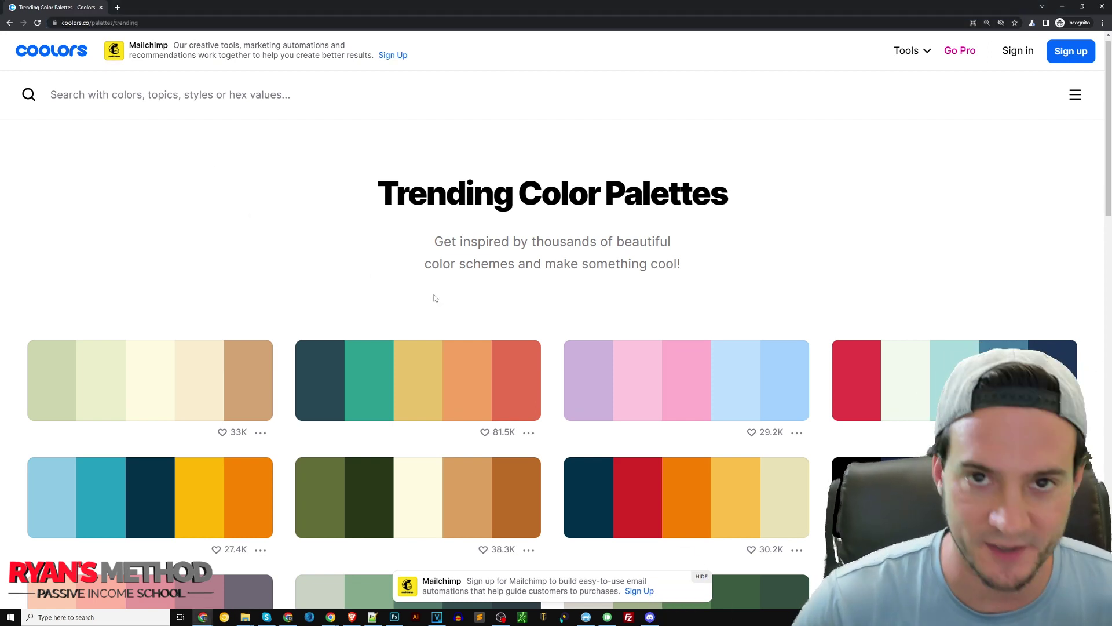
scroll(435, 298, down, 3)
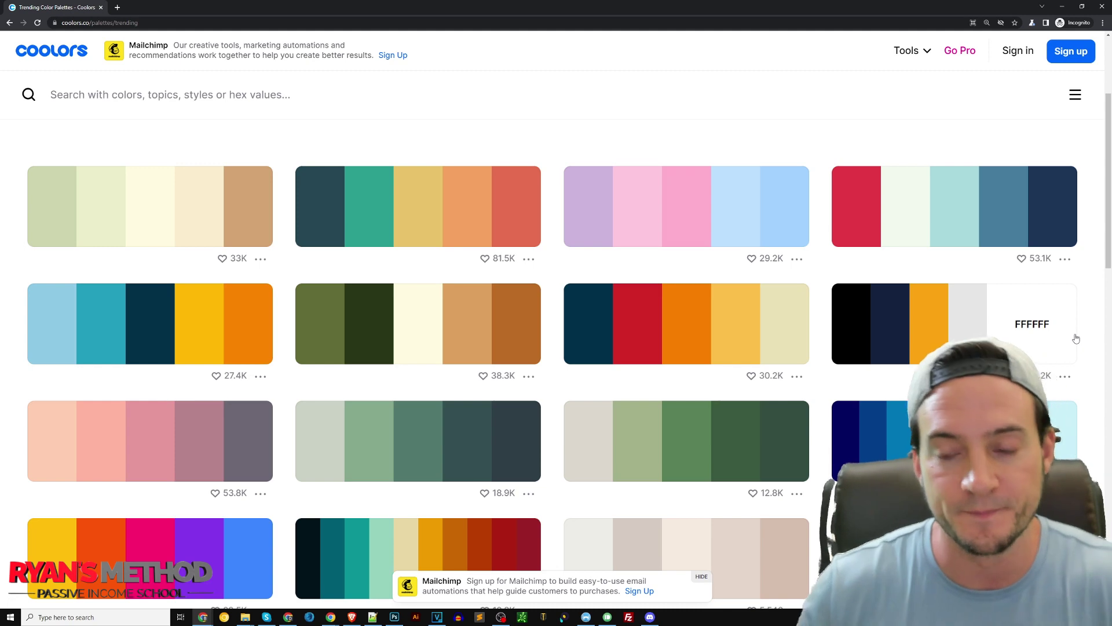
drag(1109, 124, 1079, 434)
scroll(1079, 433, down, 5)
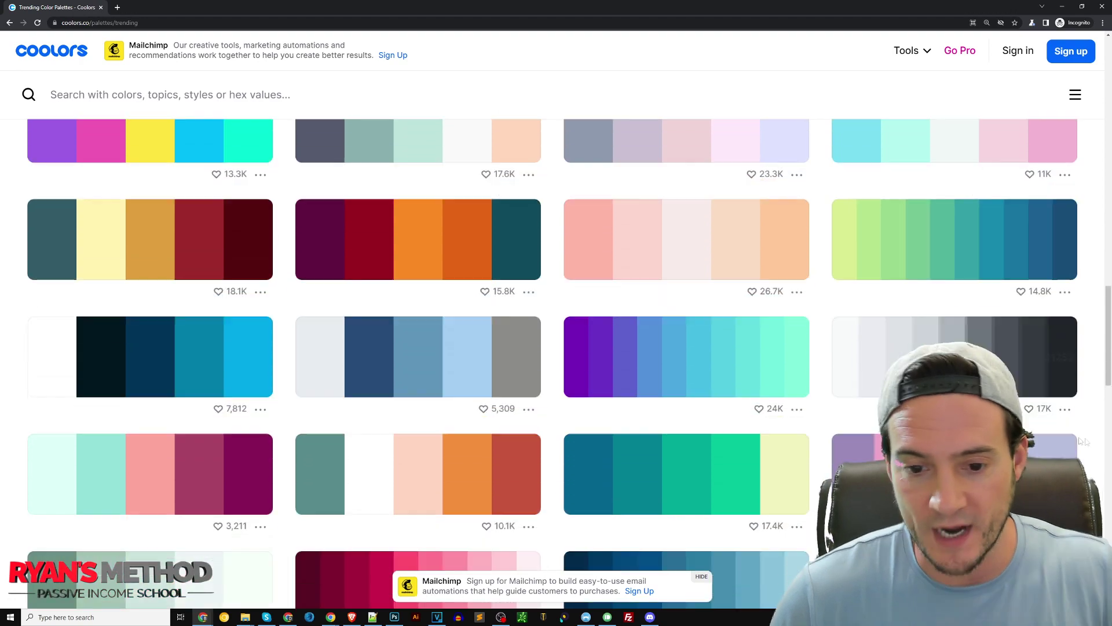
scroll(1099, 445, down, 3)
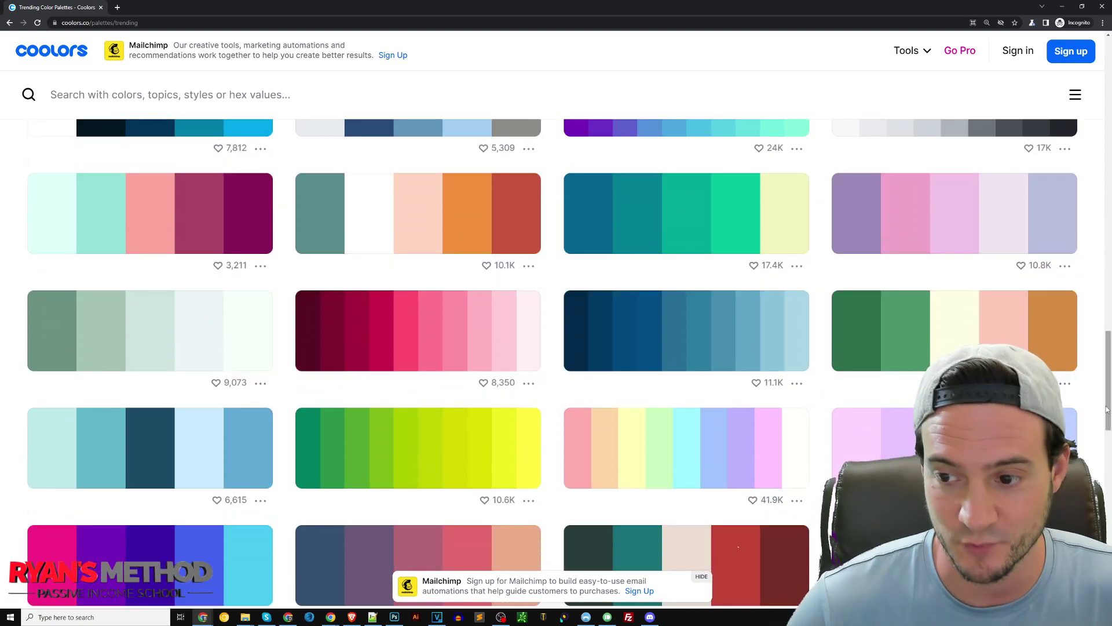
drag(1107, 410, 1104, 444)
scroll(1099, 455, down, 4)
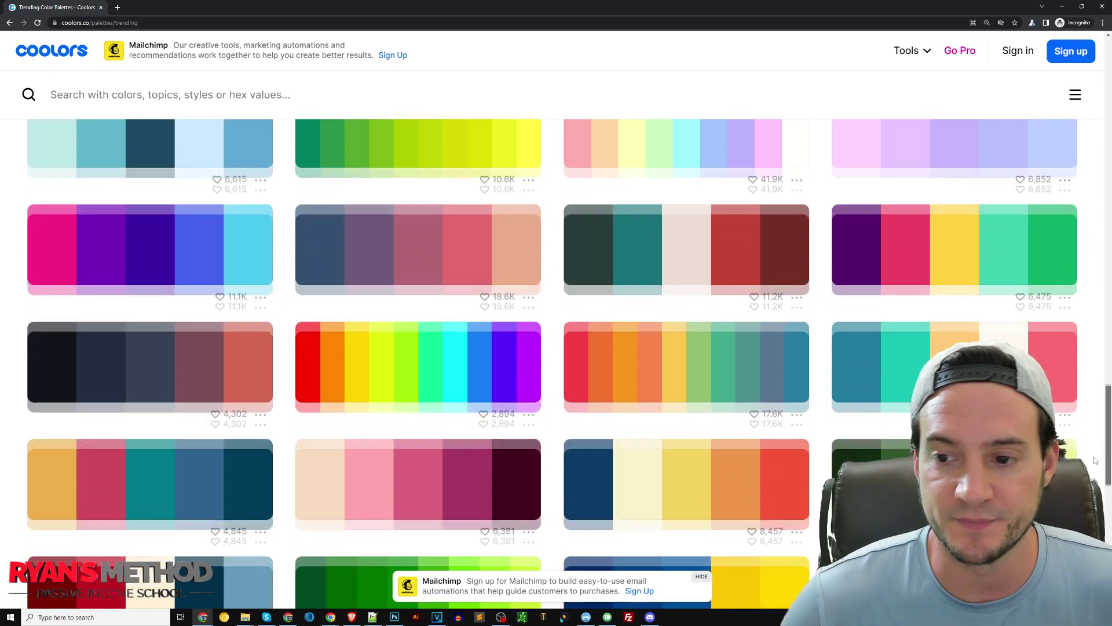
scroll(1075, 440, down, 6)
scroll(556, 371, down, 2)
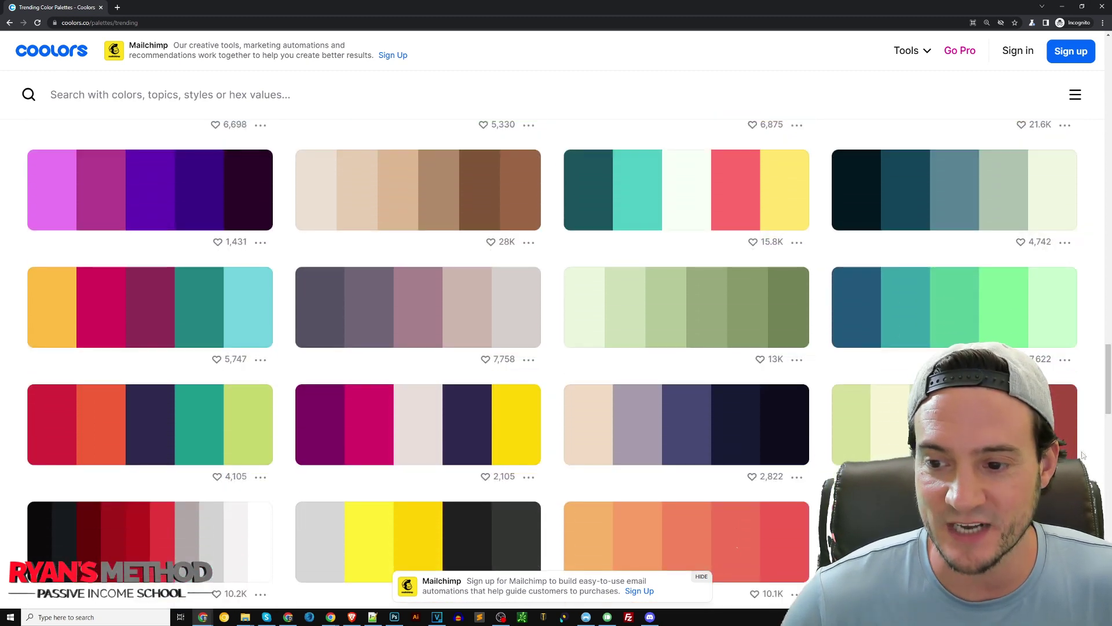
scroll(960, 358, down, 1)
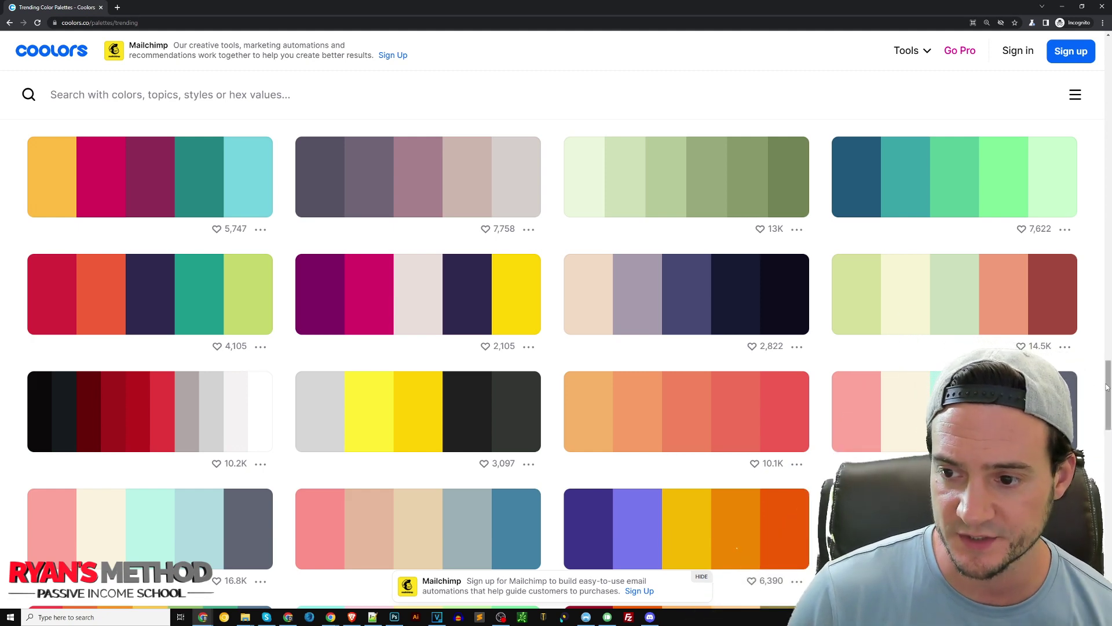
scroll(1107, 405, down, 3)
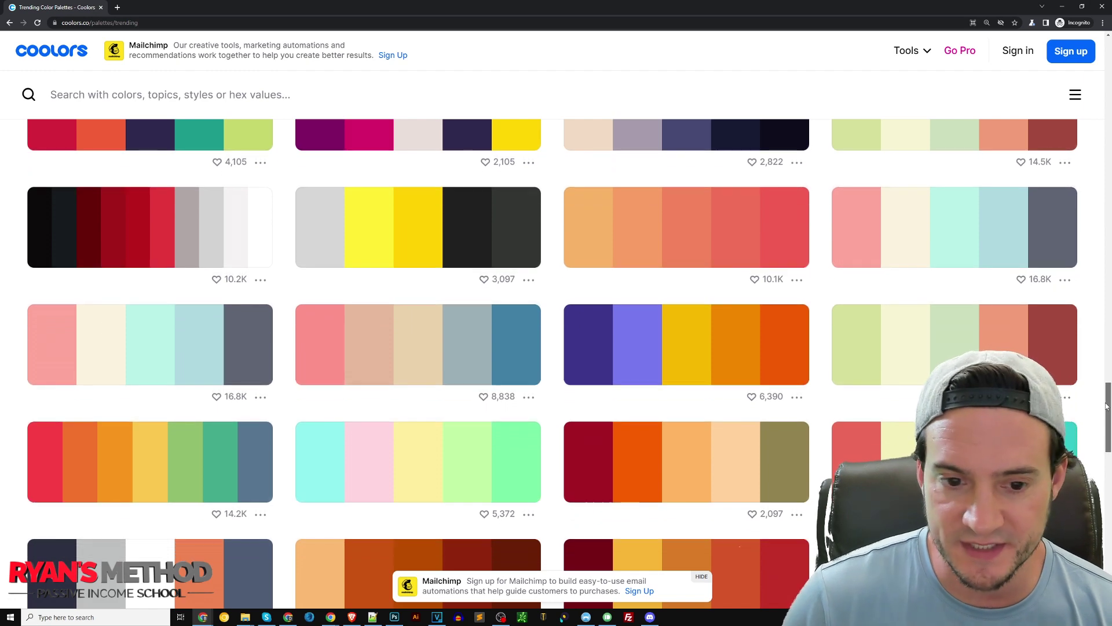
drag(1106, 405, 1104, 442)
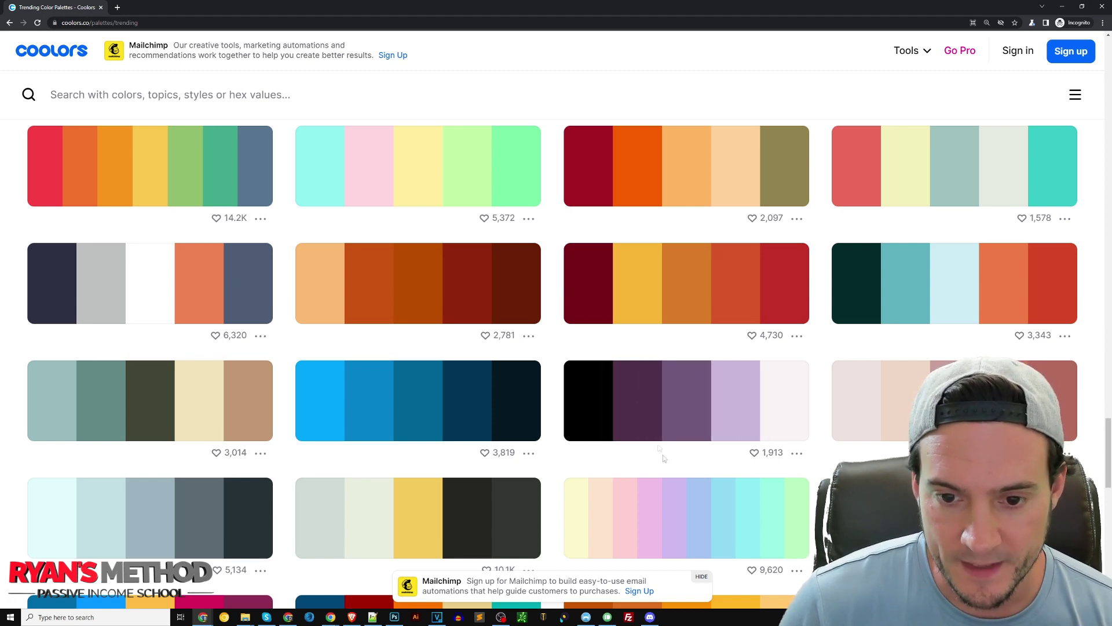
- Open the black, purple and lavender palette (000000, 502F4C, 70587C, C8B8DB) on its own page
click(798, 453)
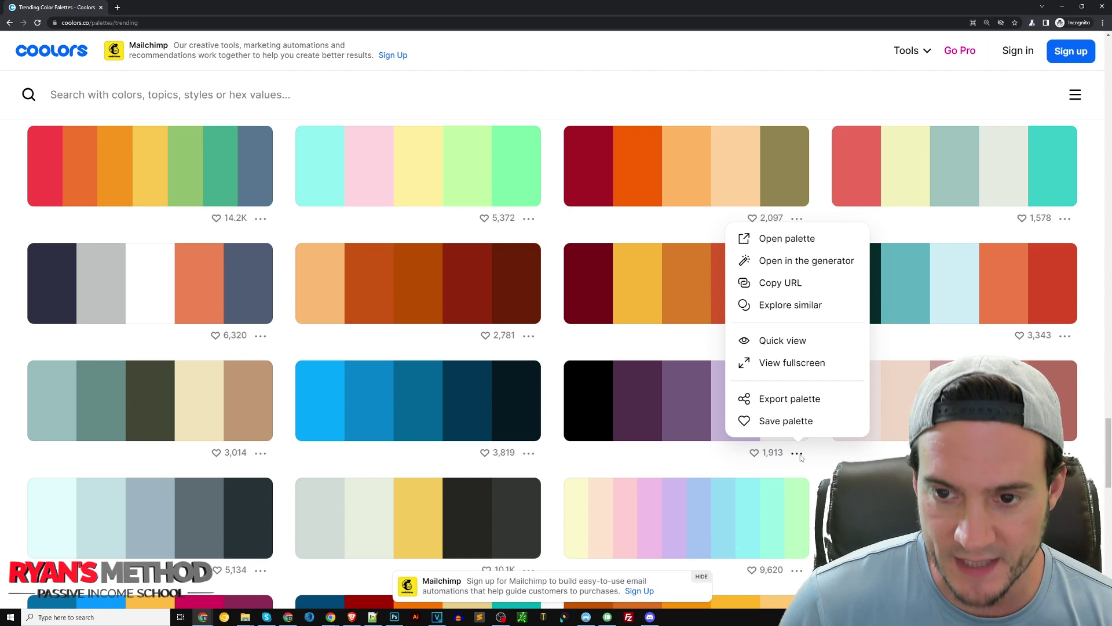
click(786, 239)
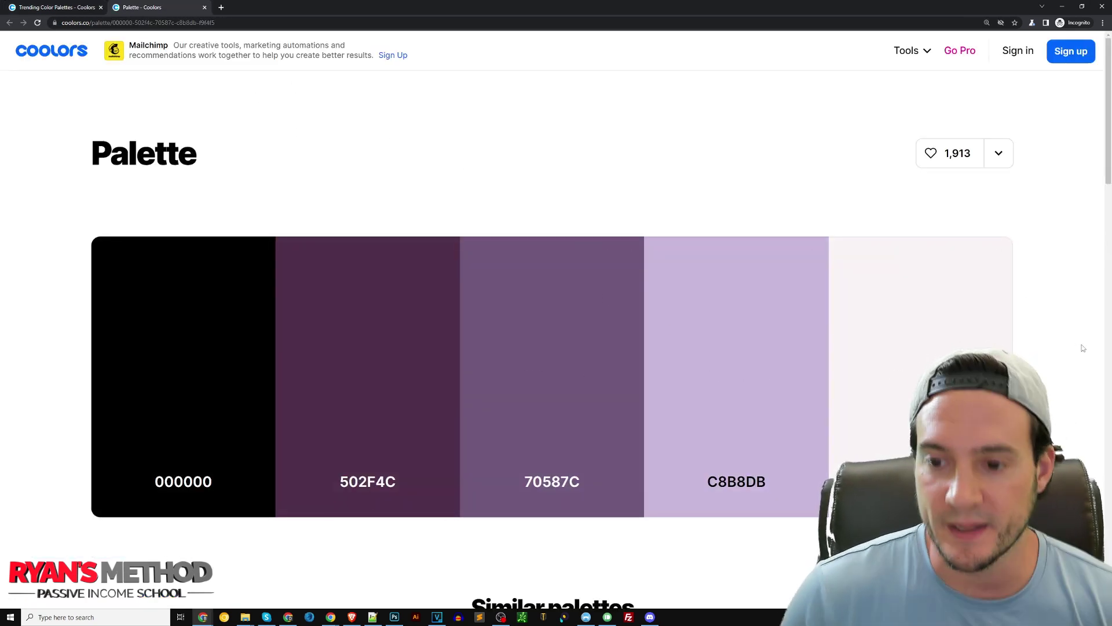
click(920, 377)
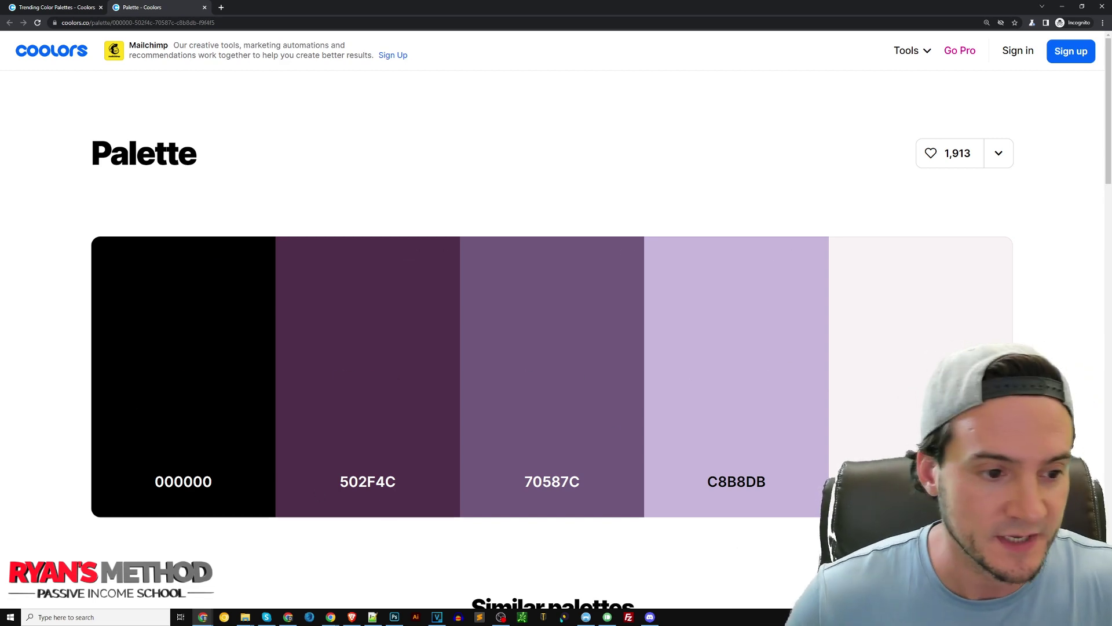
- Bring up the Nurse-SVG-Bundle-20-designs-9793556 folder, look through the nurse designs and select all of its files
key(alt+Tab)
drag(164, 97, 369, 102)
scroll(514, 294, down, 1)
scroll(510, 293, up, 1)
click(374, 266)
key(ctrl+a)
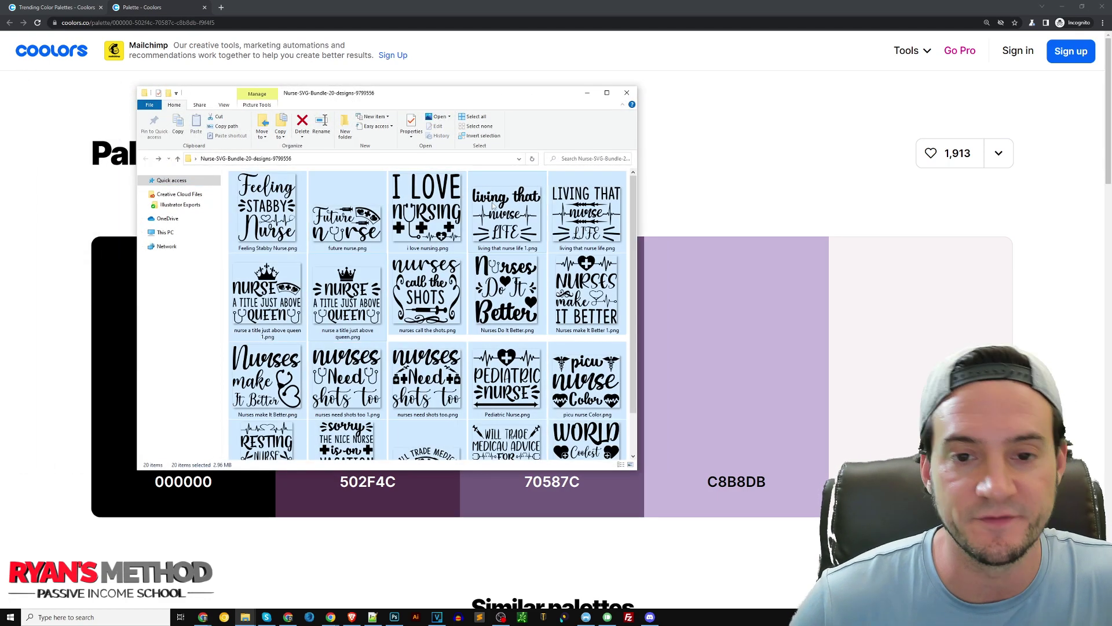
- Switch to Photoshop and add a new layer beneath the lettering in Feeling Stabby Nurse.png
click(680, 172)
click(395, 617)
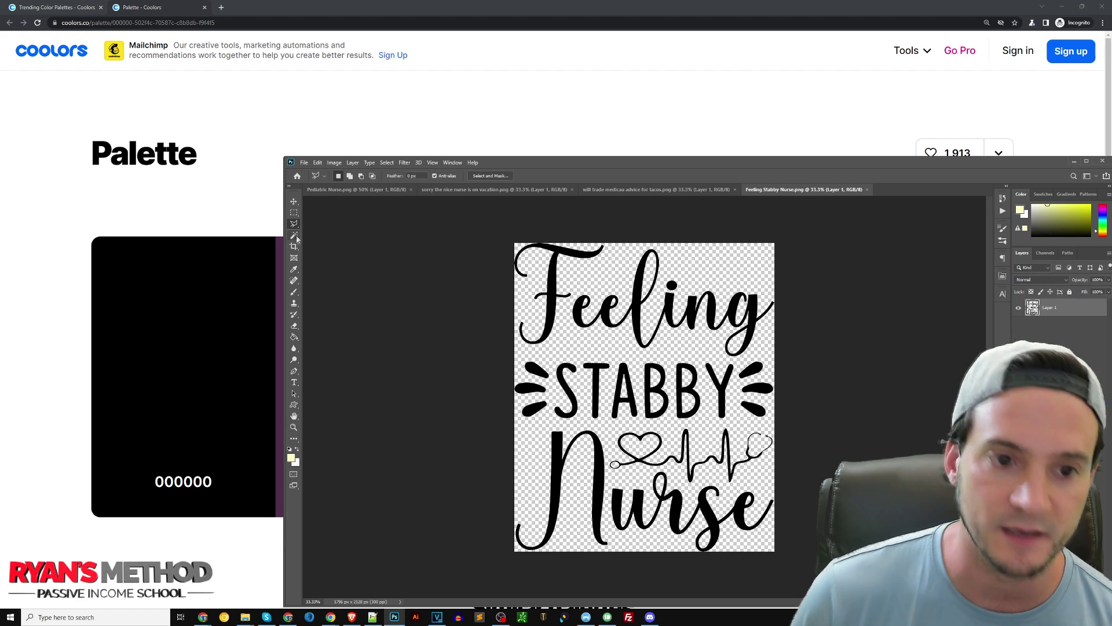
click(305, 107)
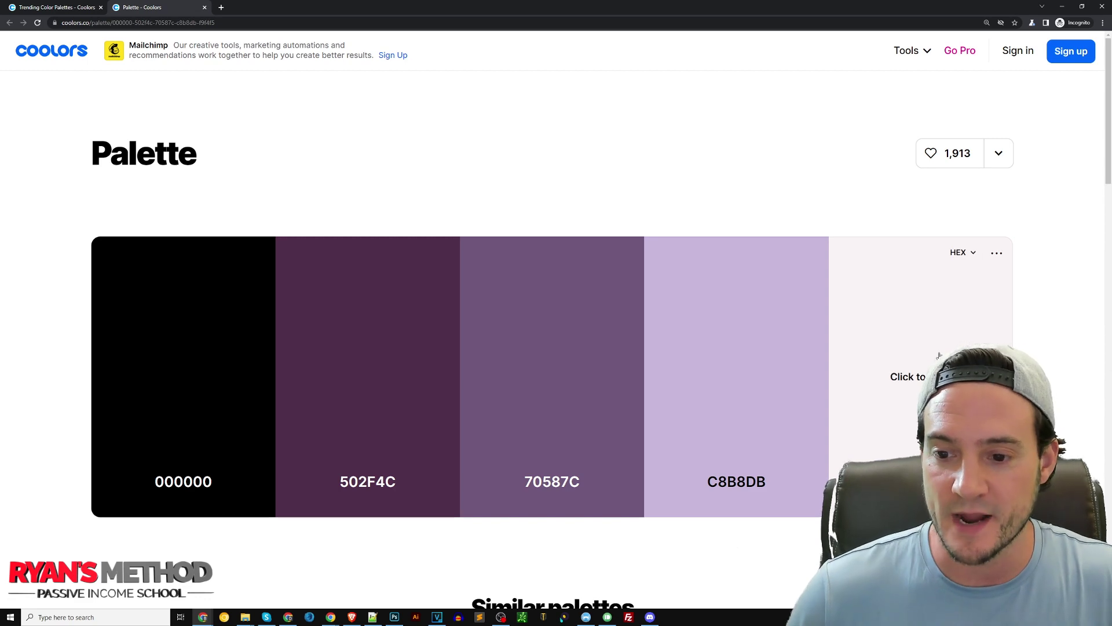
key(alt+Tab)
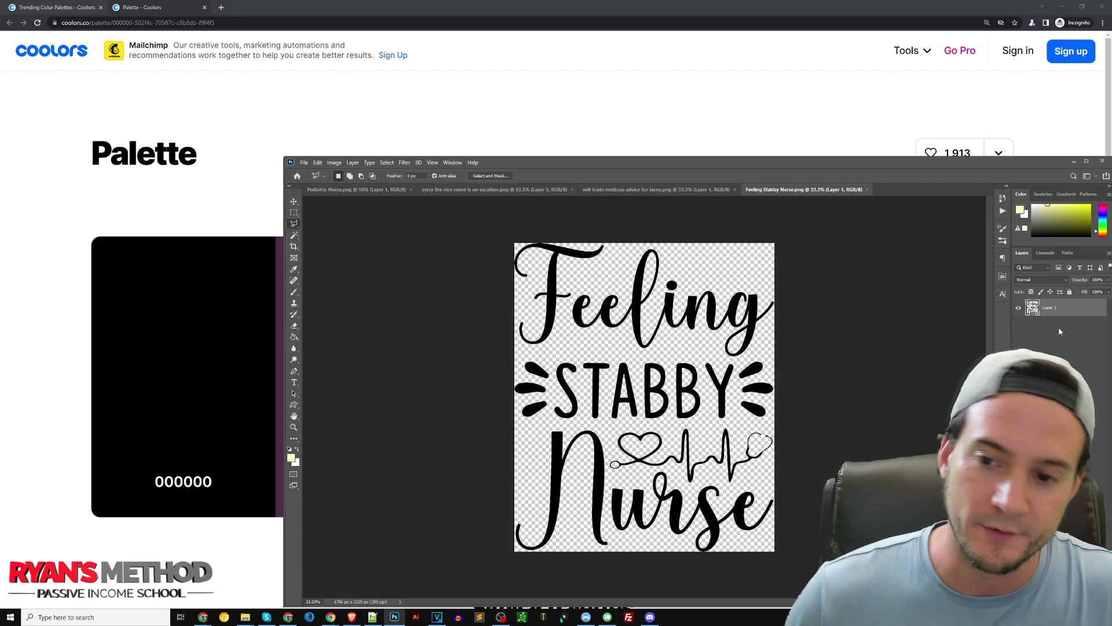
drag(1051, 331, 1051, 332)
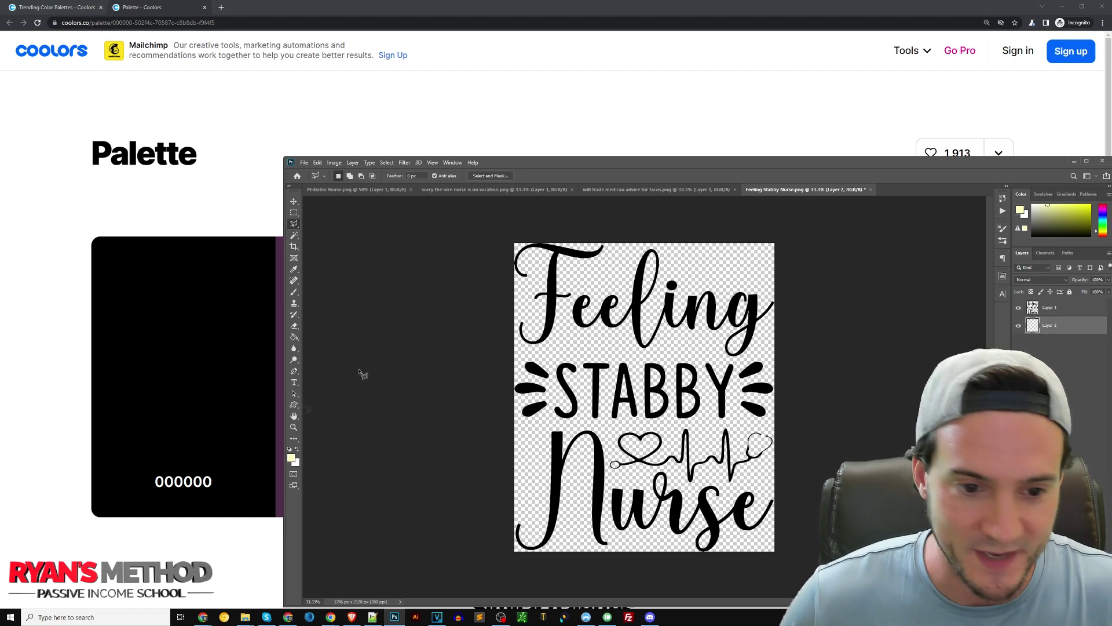
- Set the foreground color to dark teal 004444 and fill the new layer beneath the lettering with it
click(290, 450)
click(291, 458)
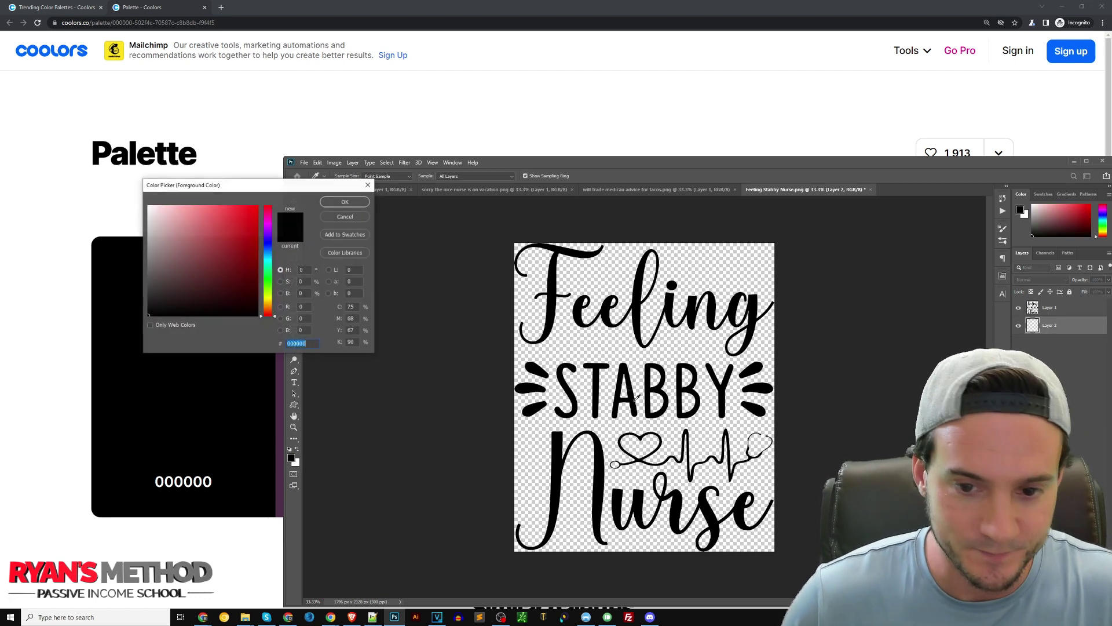
key(ctrl+v)
key(Return)
click(294, 336)
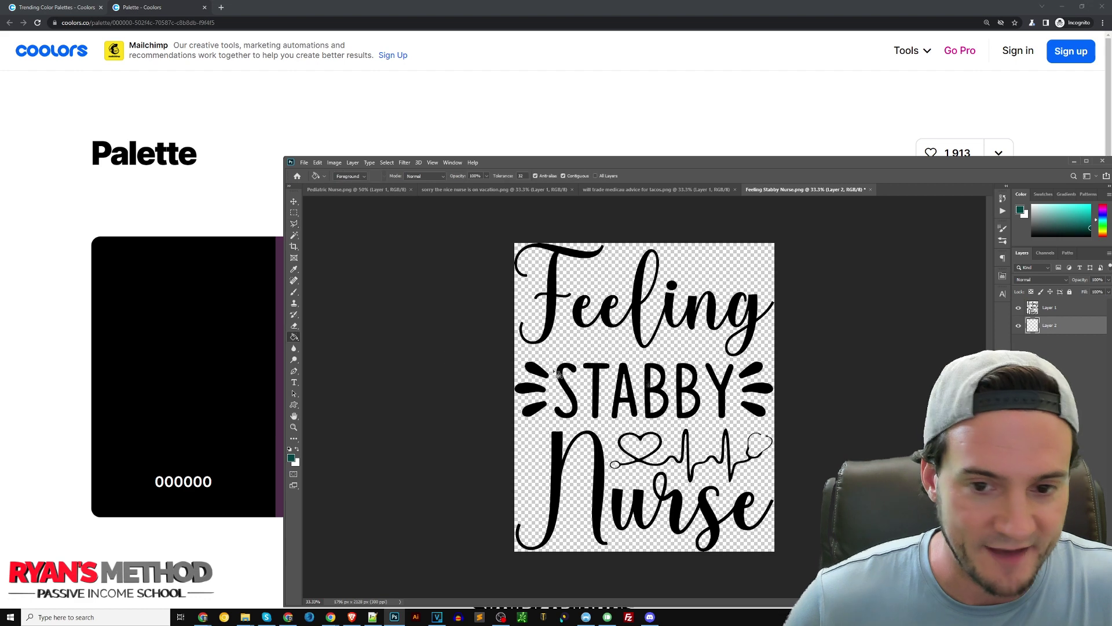
click(687, 405)
- Change the foreground color to dark grey and fill the background layer beneath the lettering with it
click(291, 458)
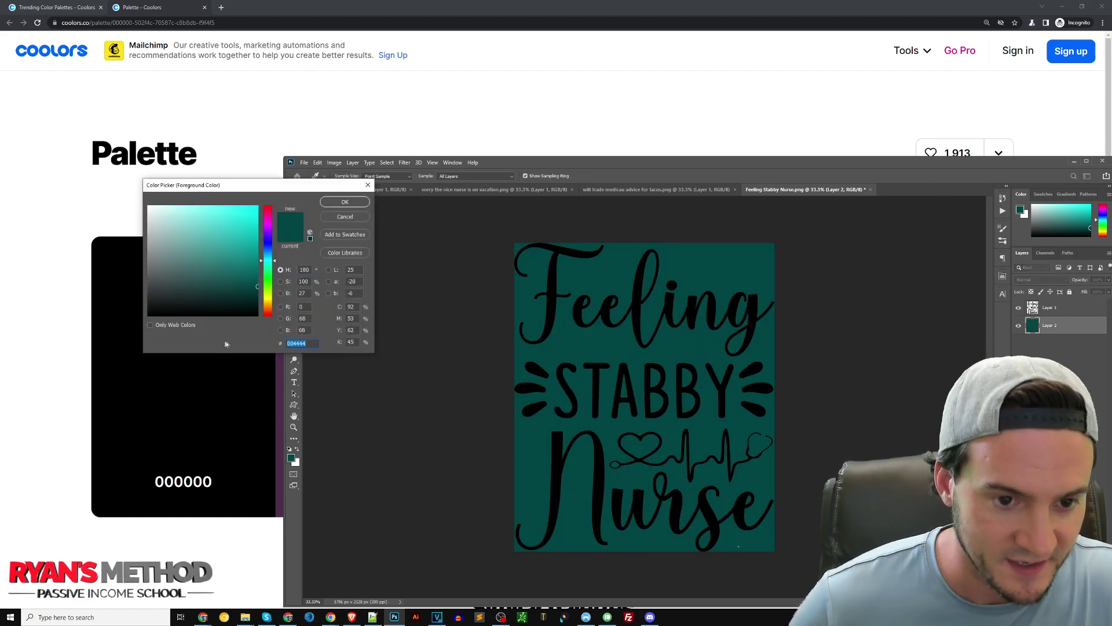
text(000000)
key(Return)
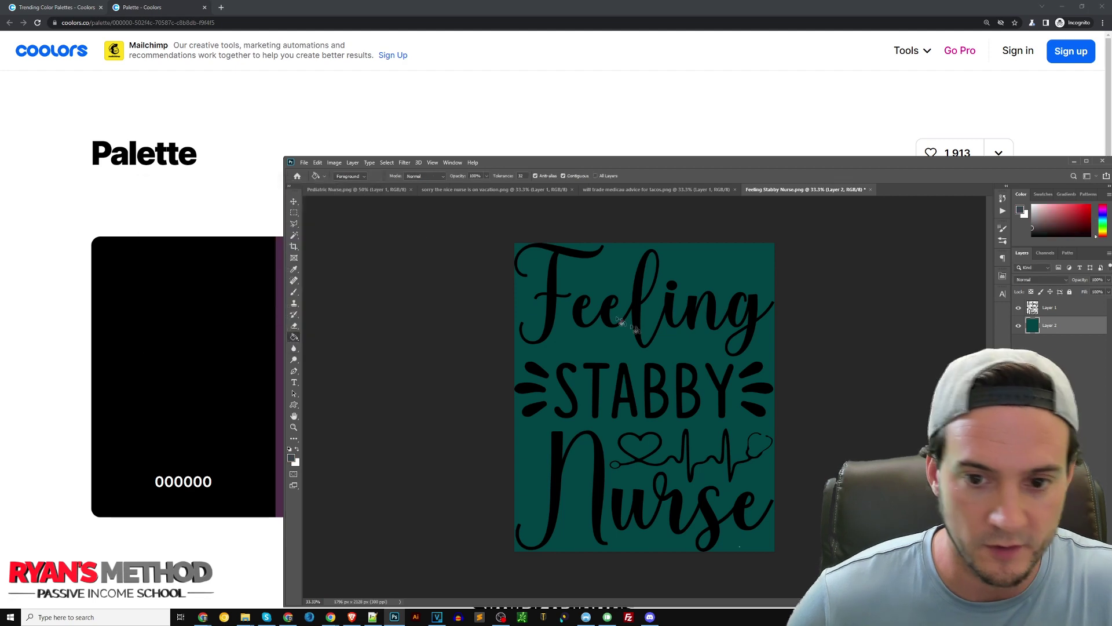
key(ctrl+z)
- Set the foreground color to the palette's off-white, F9F4F5
click(695, 96)
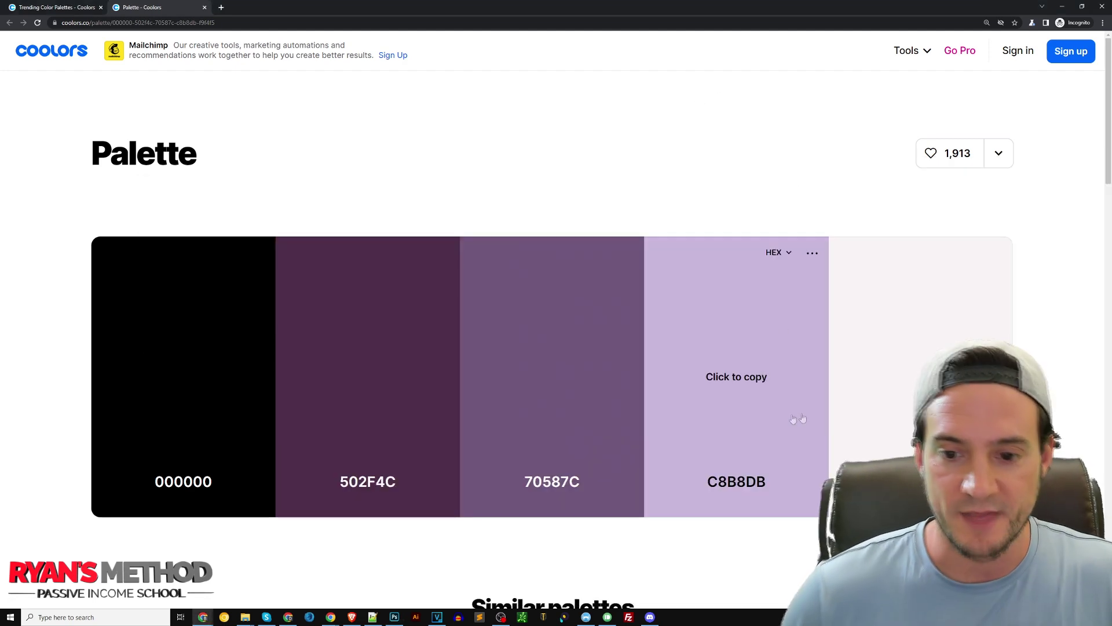
key(alt+Tab)
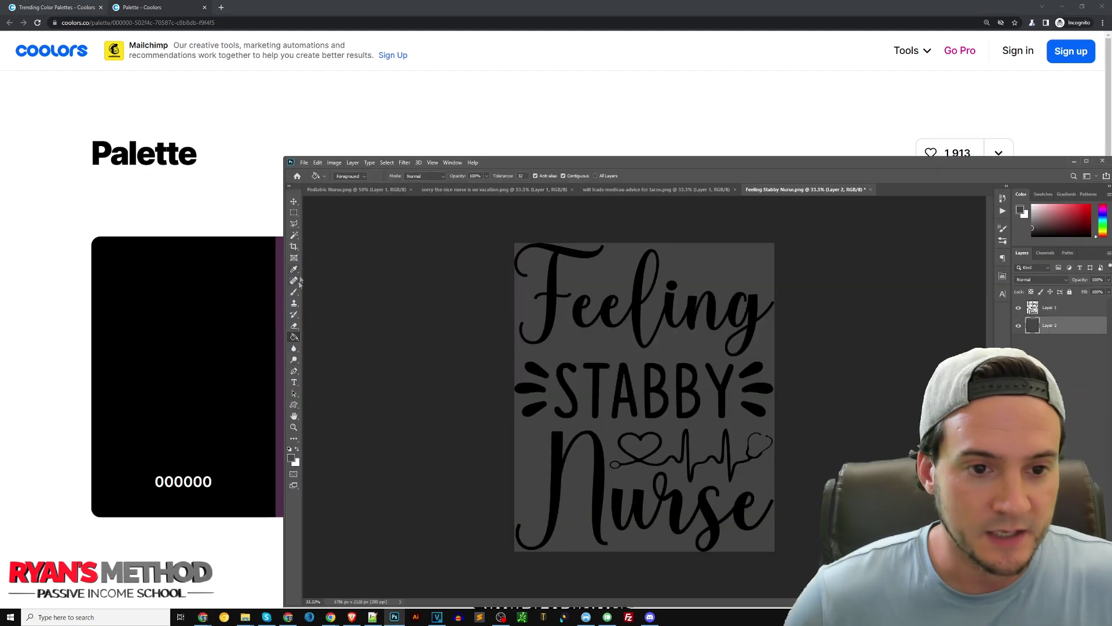
click(291, 458)
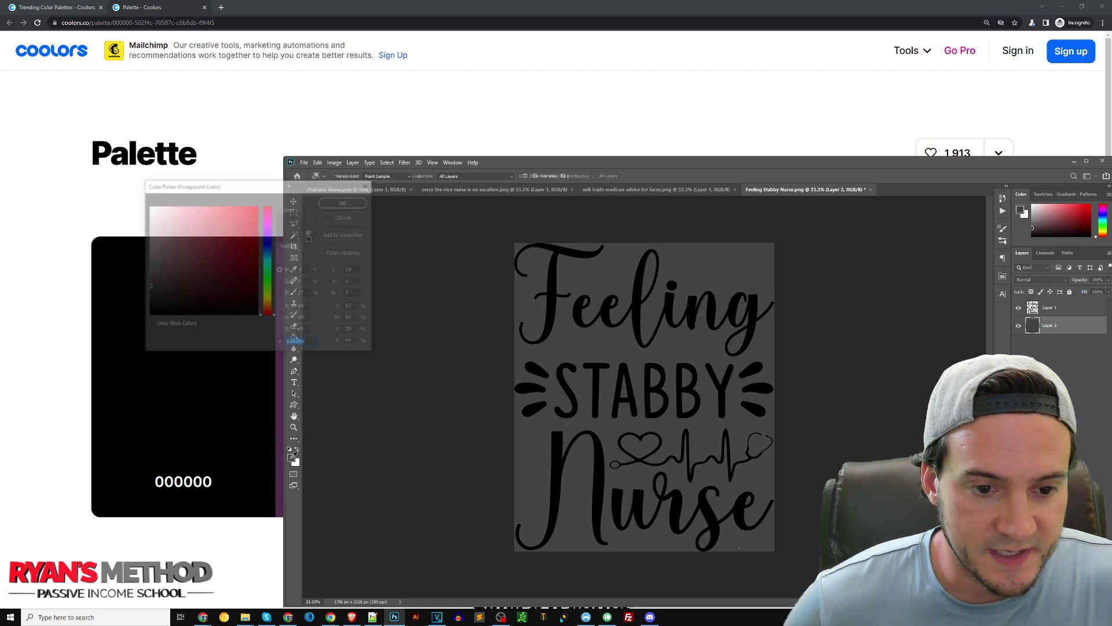
text(F9F4F5)
click(346, 202)
click(477, 124)
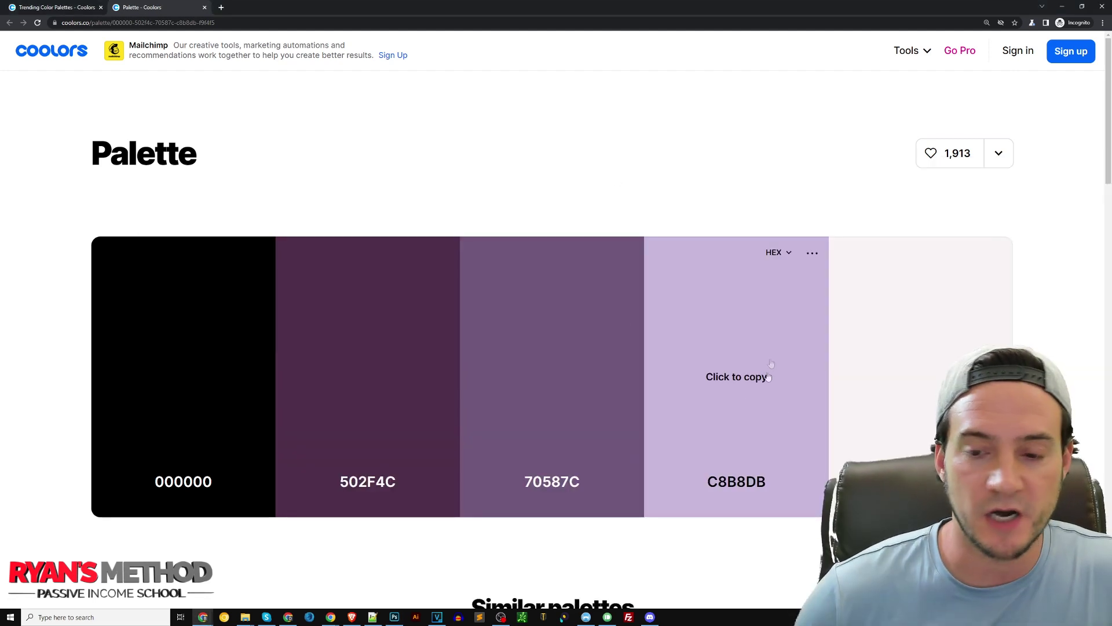
key(alt+Tab)
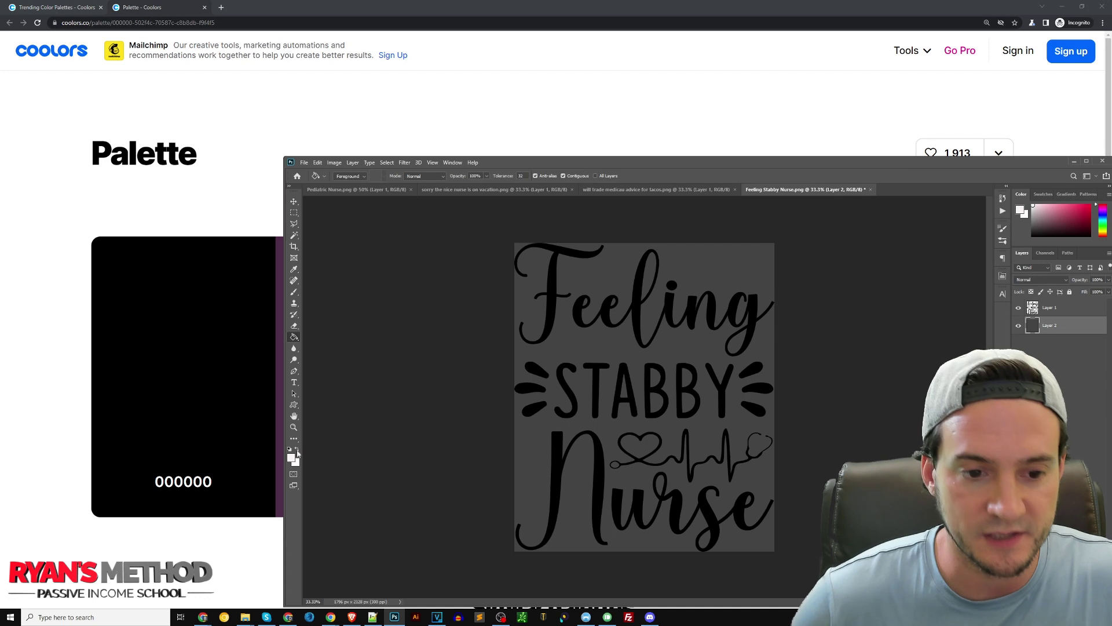
click(292, 458)
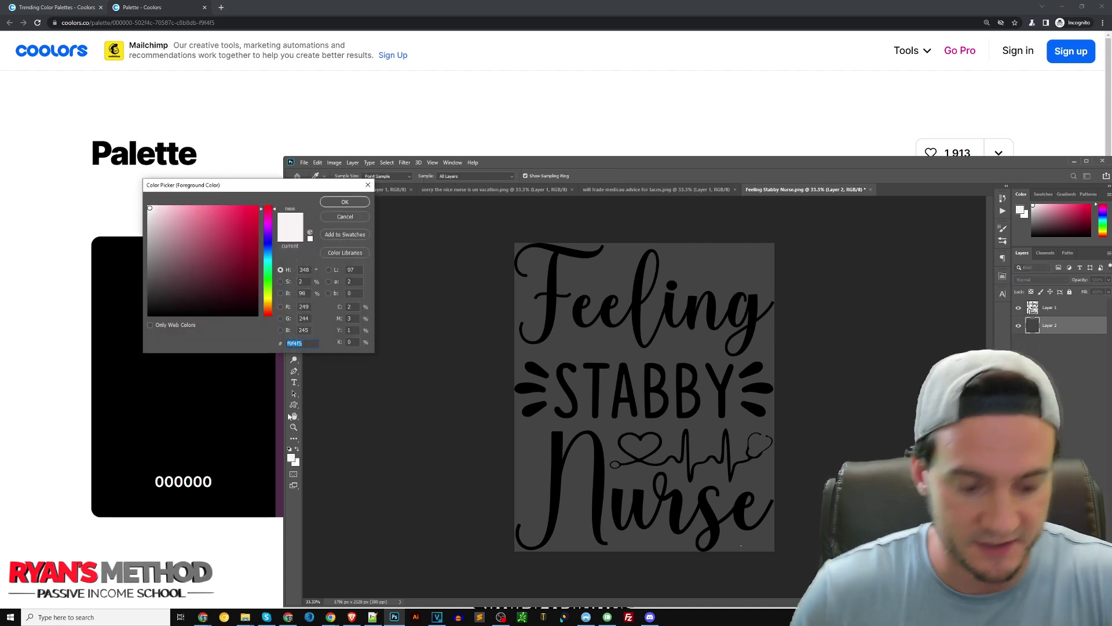
click(356, 202)
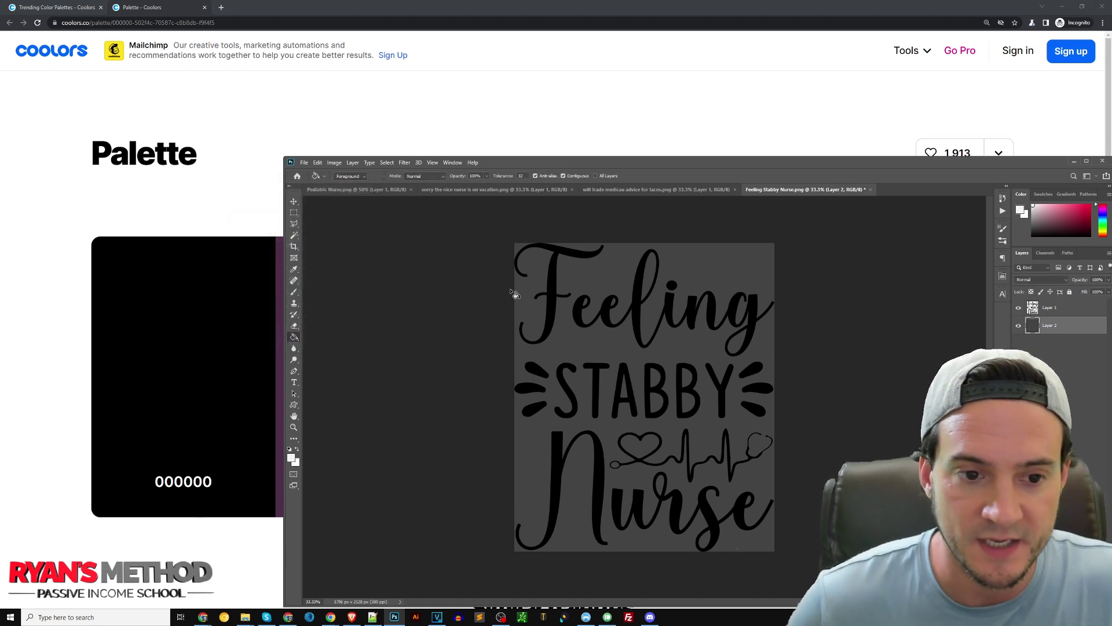
click(294, 337)
click(555, 287)
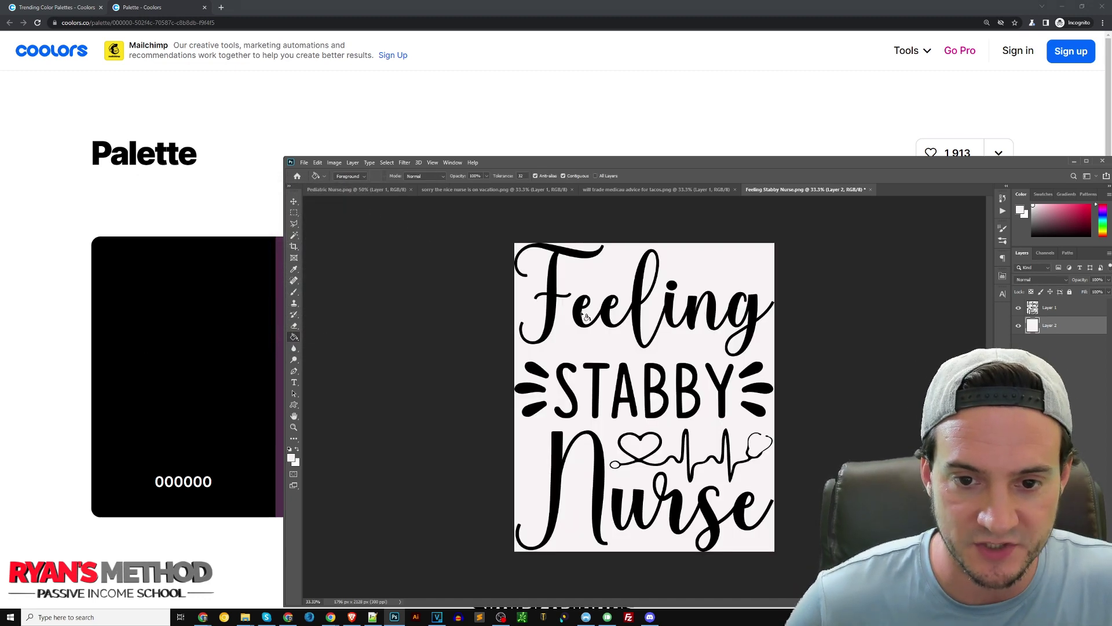
key(ctrl+z)
- Fill the letters of the word Feeling on the lettering layer with the off-white foreground color
click(1072, 308)
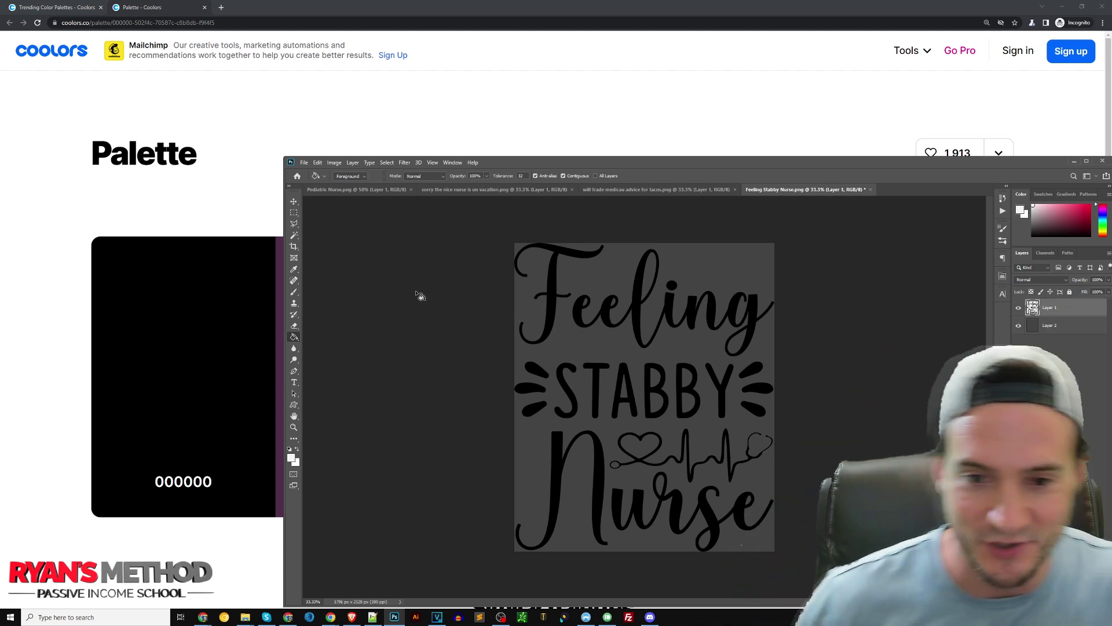
click(554, 287)
click(589, 314)
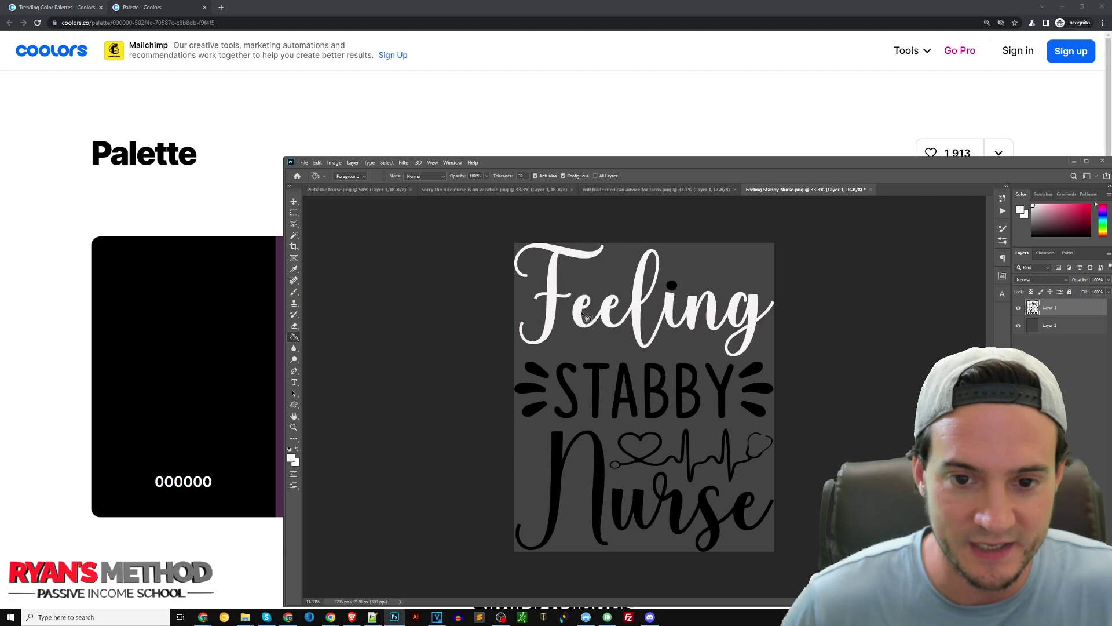
click(619, 148)
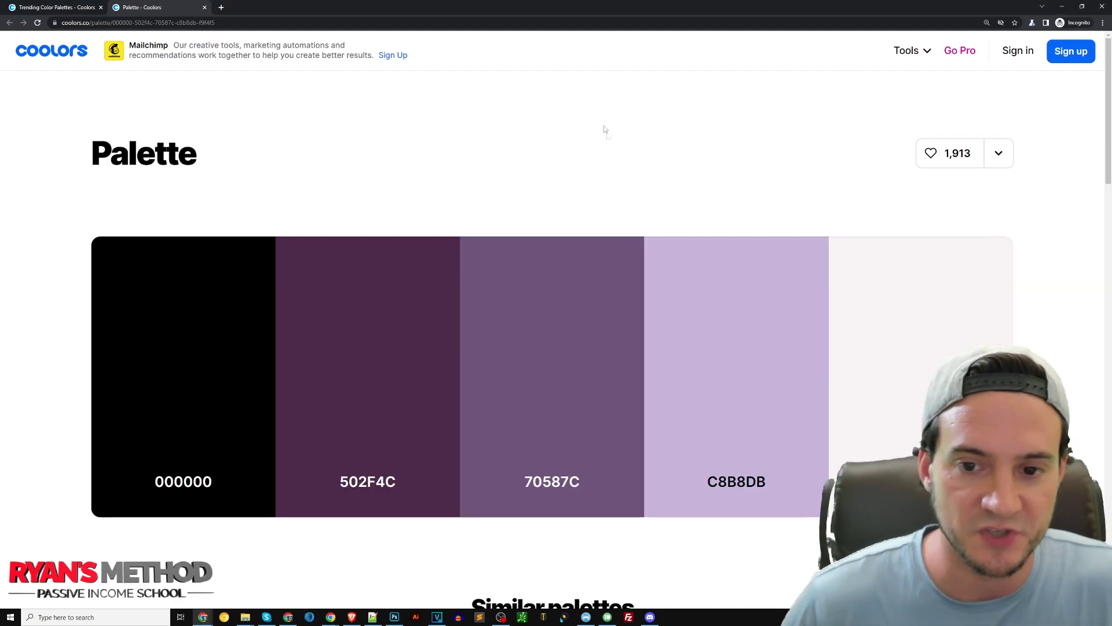
key(alt+Tab)
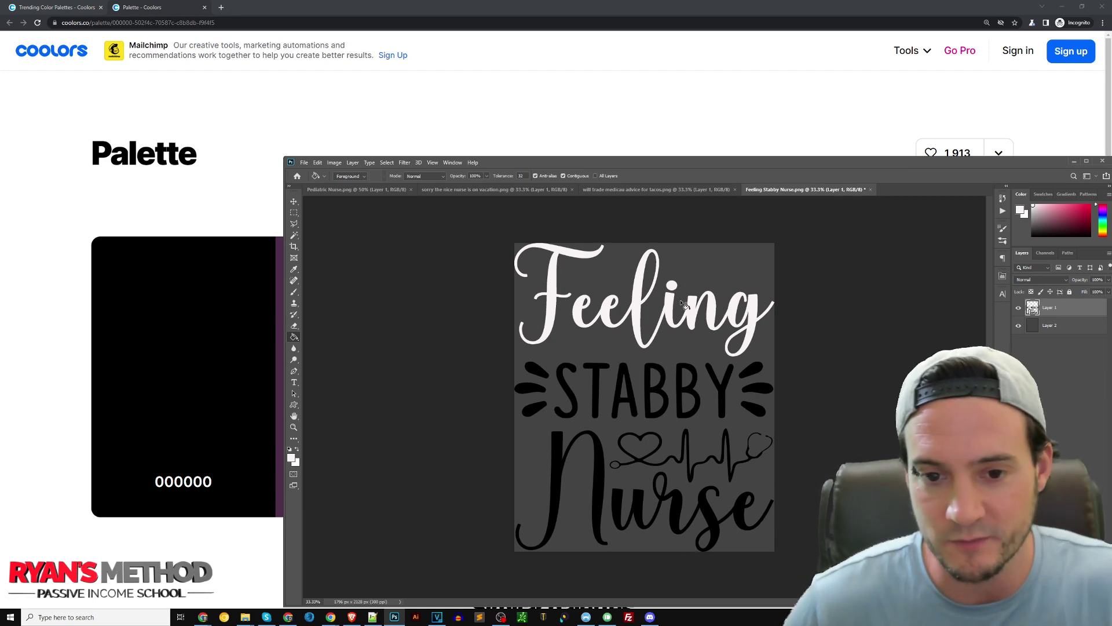
- Copy the lavender C8B8DB from the Coolors palette and set it as the foreground color in Photoshop
key(alt+Tab)
click(740, 369)
key(alt+Tab)
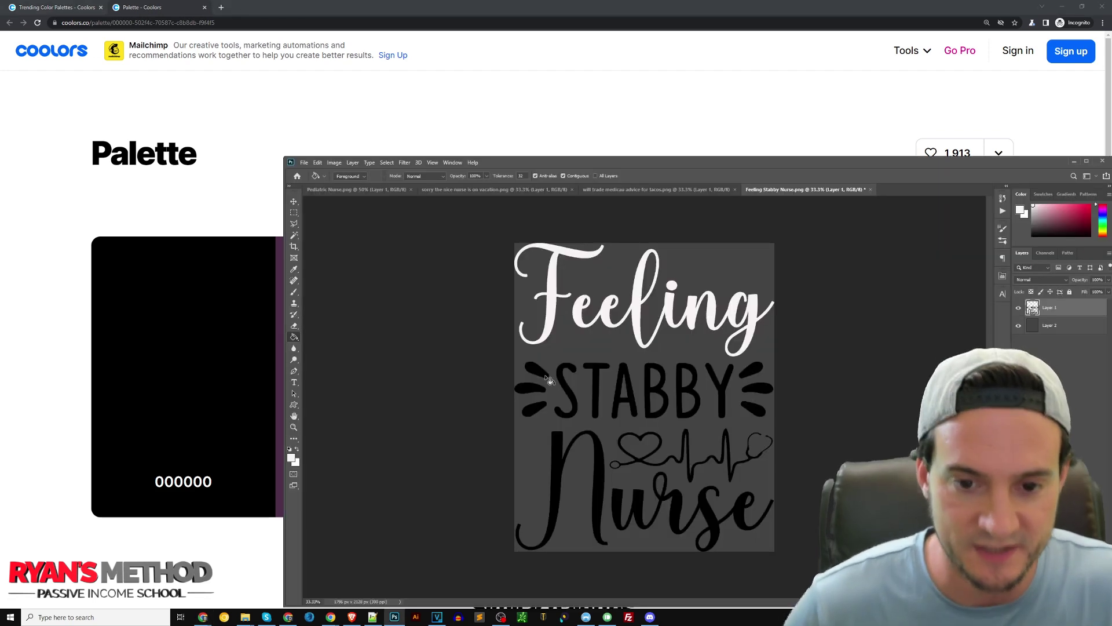
key(alt+Tab)
key(alt+Tab)
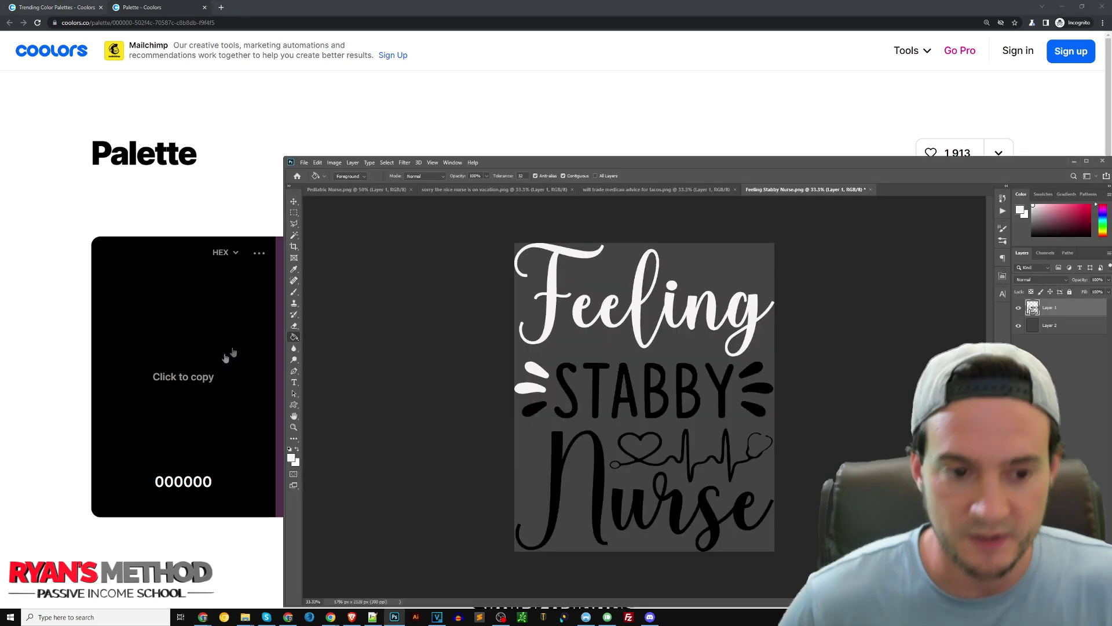
click(292, 458)
key(ctrl+v)
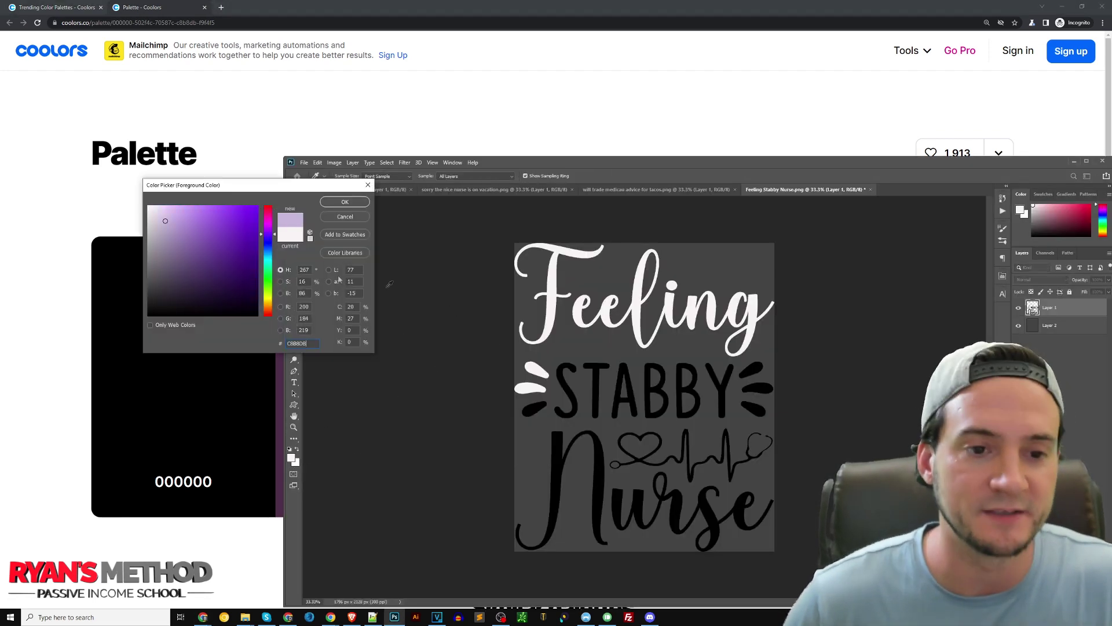
click(355, 204)
- Fill the letters of the word STABBY and the dashes on both sides of it with the lavender foreground color
key(g)
click(537, 371)
click(530, 387)
click(539, 409)
click(575, 401)
click(605, 401)
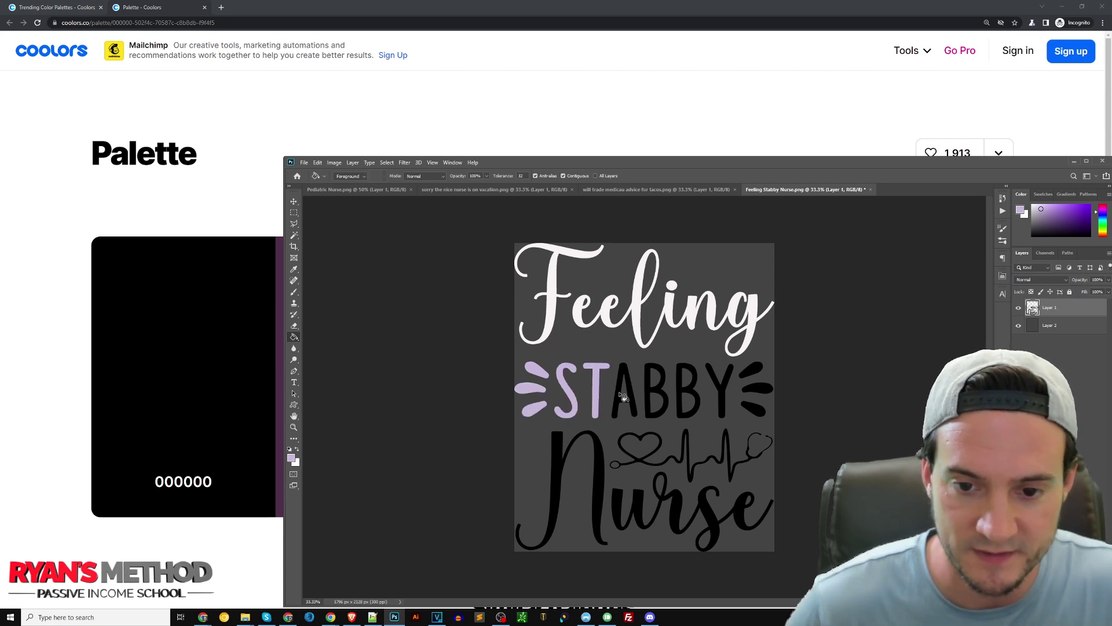
click(631, 397)
click(655, 396)
click(693, 396)
click(722, 394)
click(756, 373)
click(765, 394)
click(756, 411)
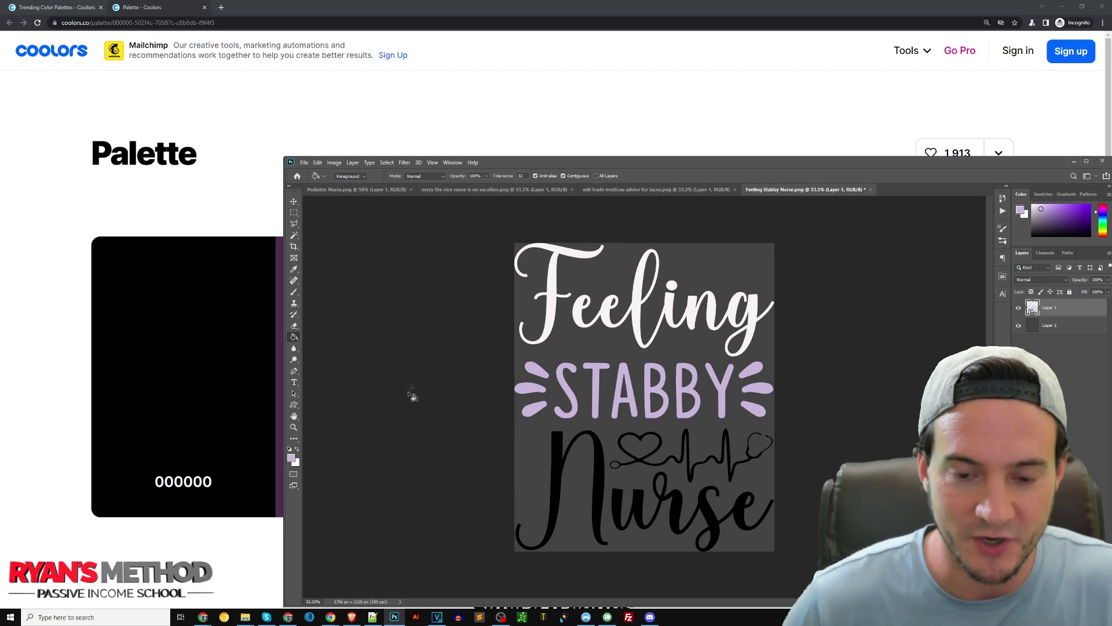
- Try the lavender foreground color on the heartbeat and stethoscope line above Nurse
click(206, 384)
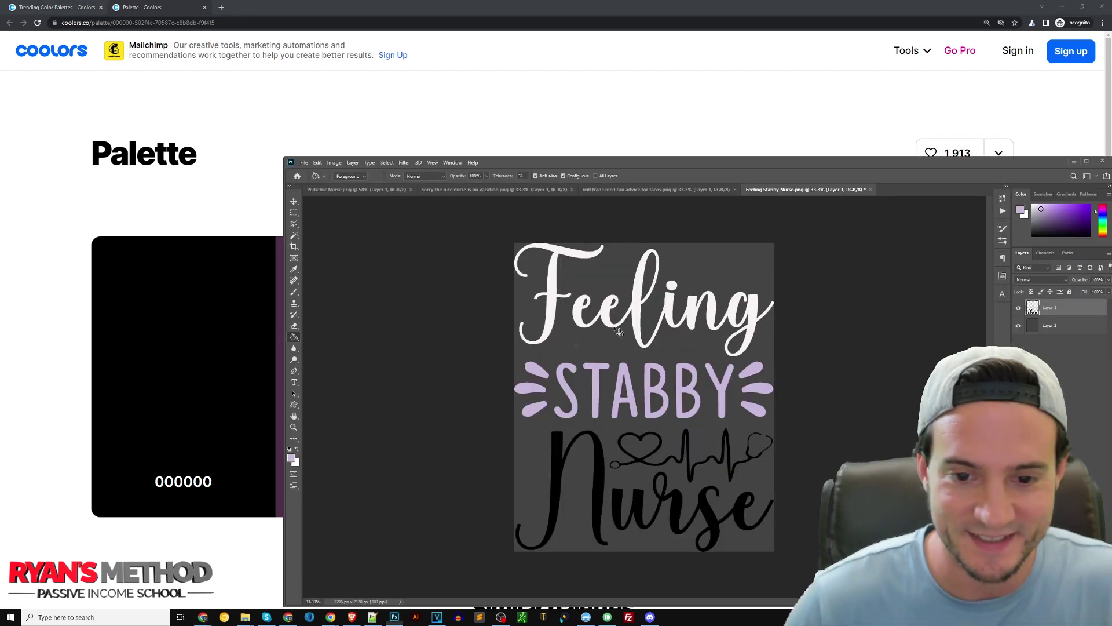
key(alt+Tab)
click(638, 461)
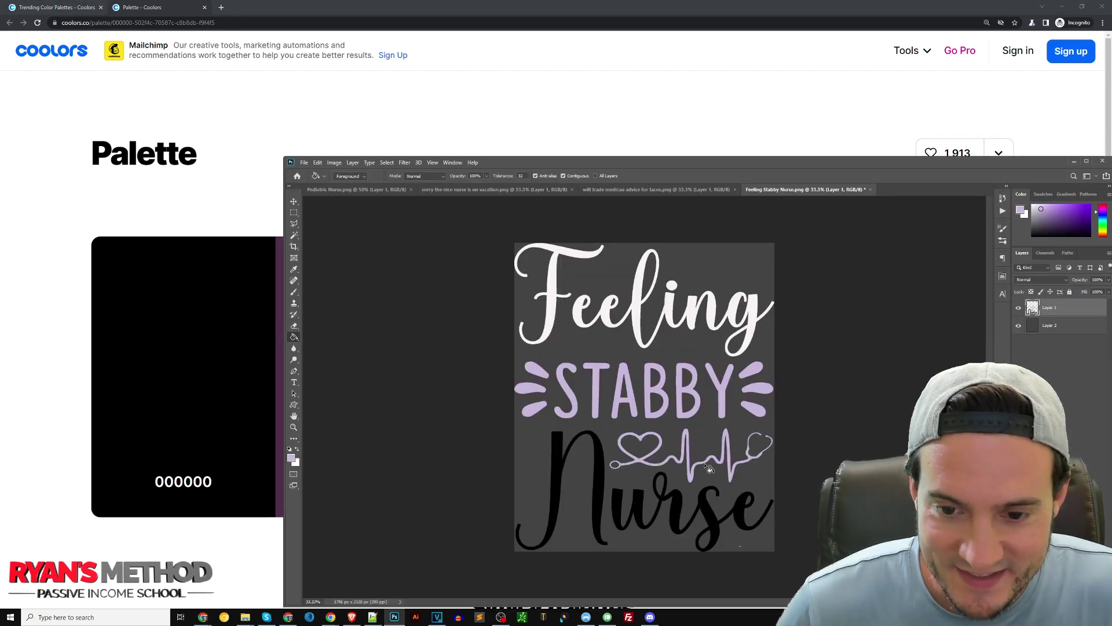
- Set the foreground color to the palette's medium purple, 70587C, and fill the heartbeat and stethoscope line with it
key(alt+Tab)
click(552, 371)
key(alt+Tab)
click(292, 458)
text(70587C)
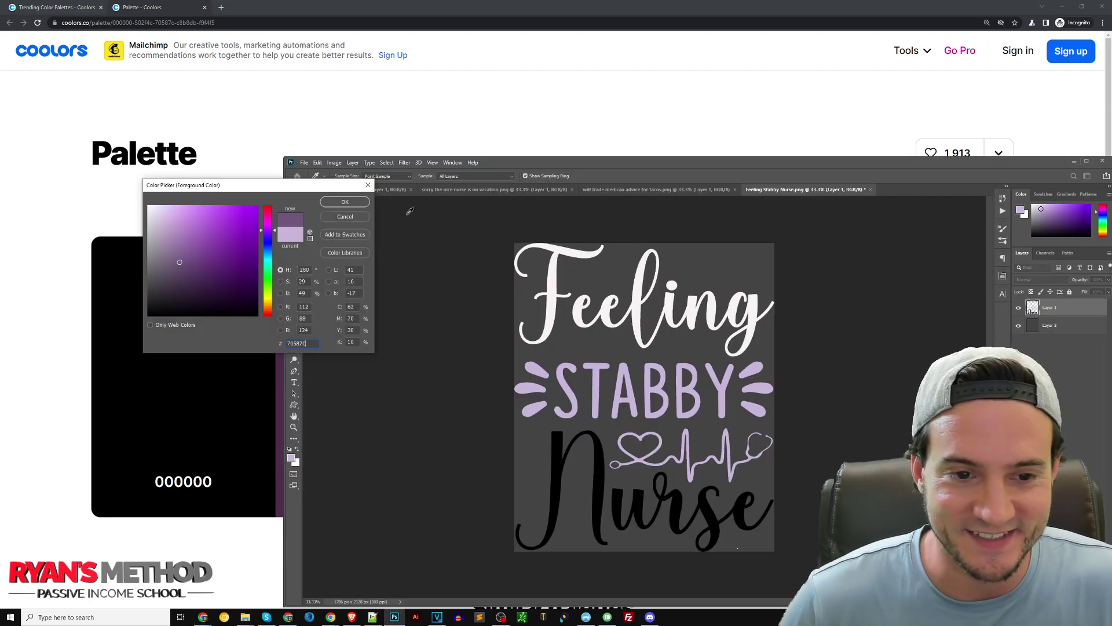
key(Return)
click(690, 455)
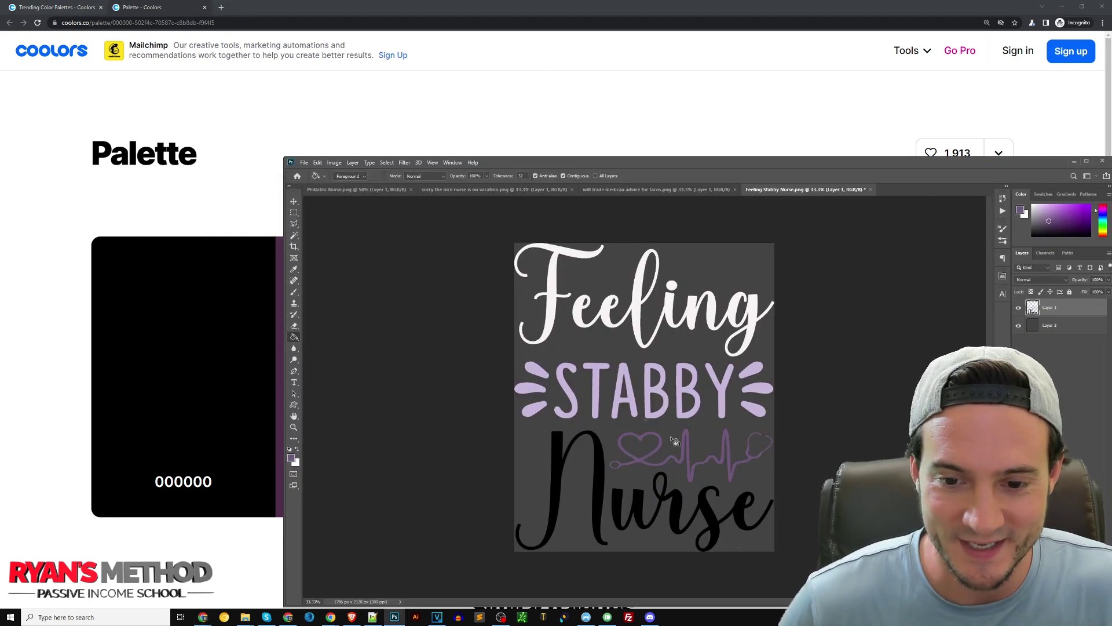
- Set the foreground color to the palette's dark purple, 502F4C, and fill the letters of the word Nurse with it
key(alt+Tab)
click(386, 366)
key(alt+Tab)
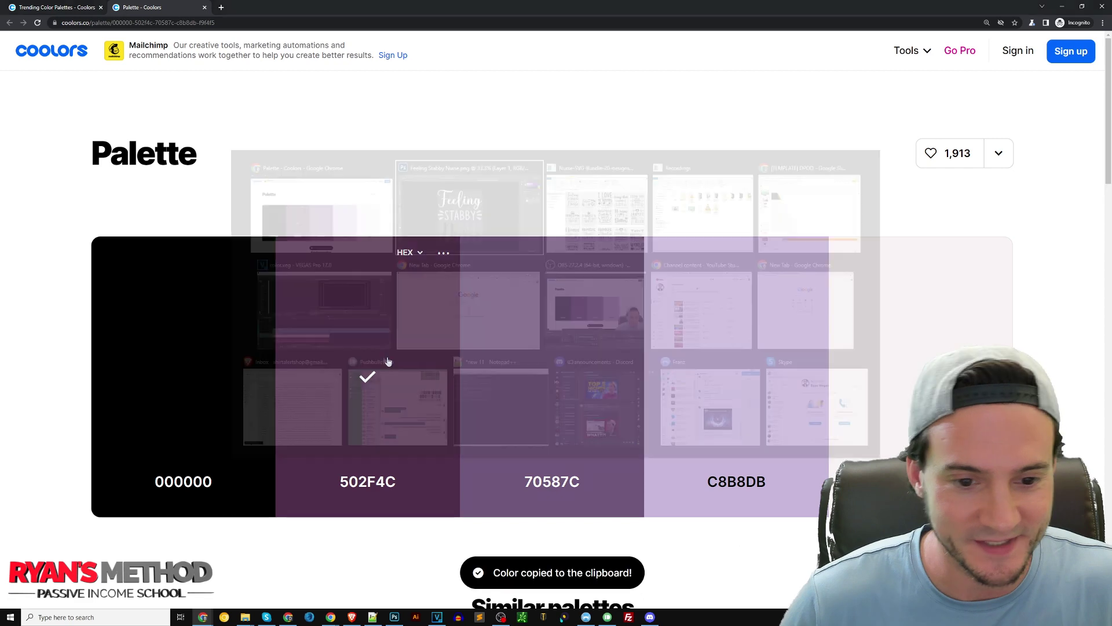
click(291, 458)
text(502F4C)
click(363, 201)
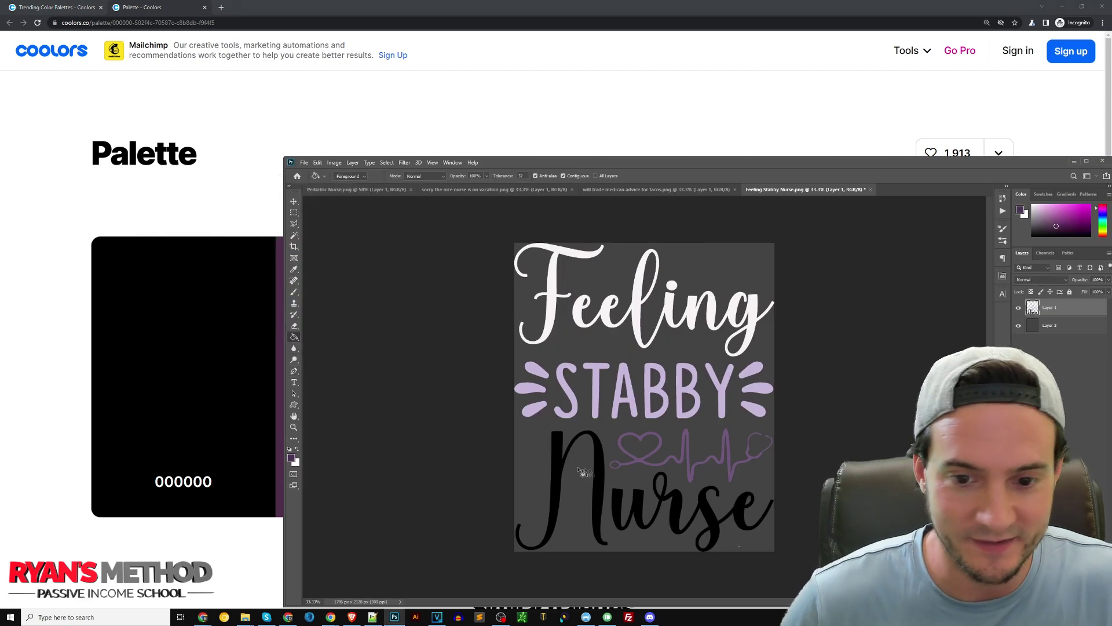
click(605, 470)
click(621, 507)
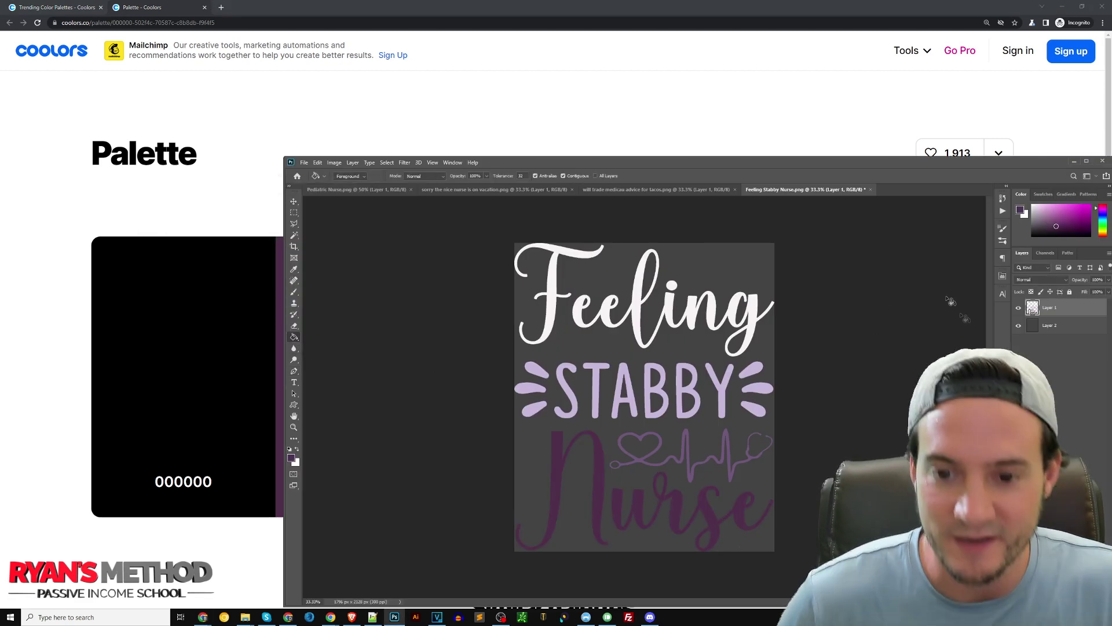
- Reset the foreground color to black and fill the background layer beneath the Feeling Stabby Nurse lettering with it
click(1056, 326)
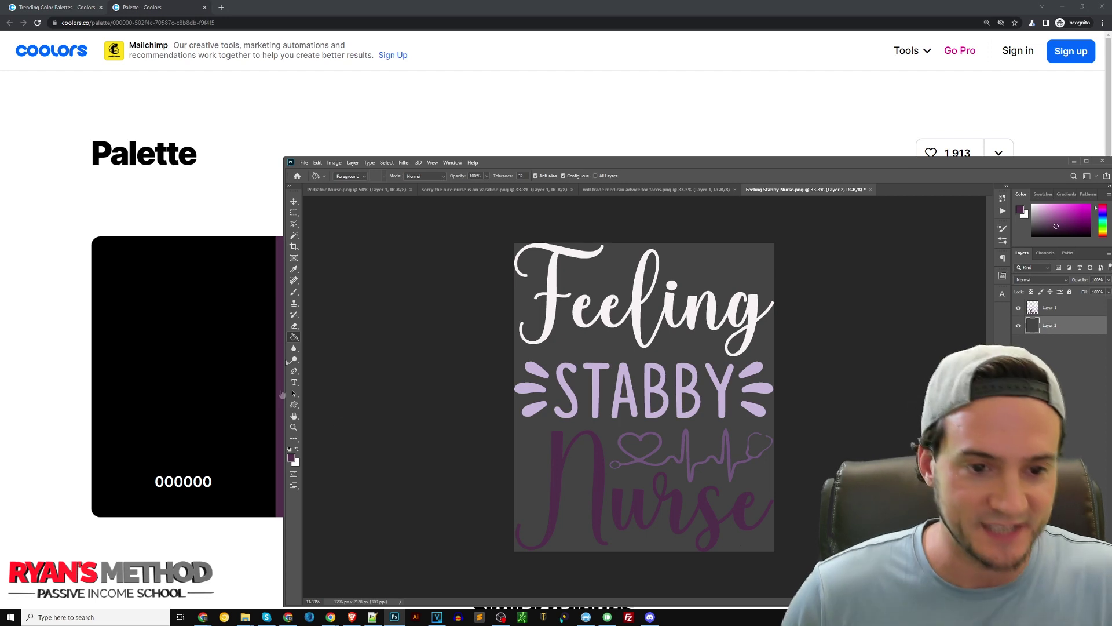
click(289, 449)
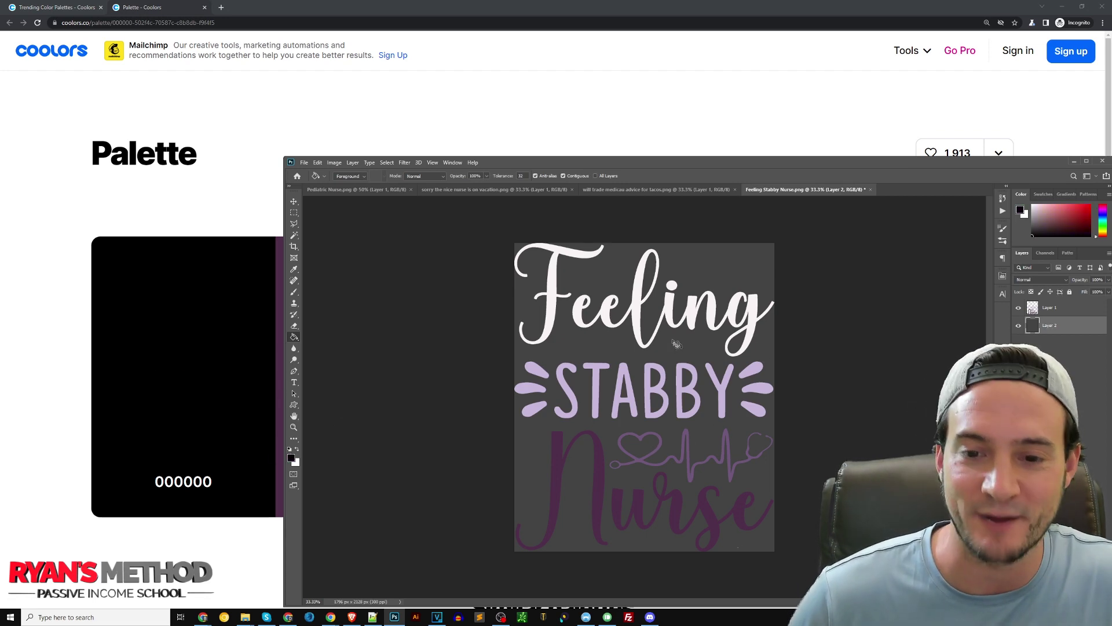
click(675, 343)
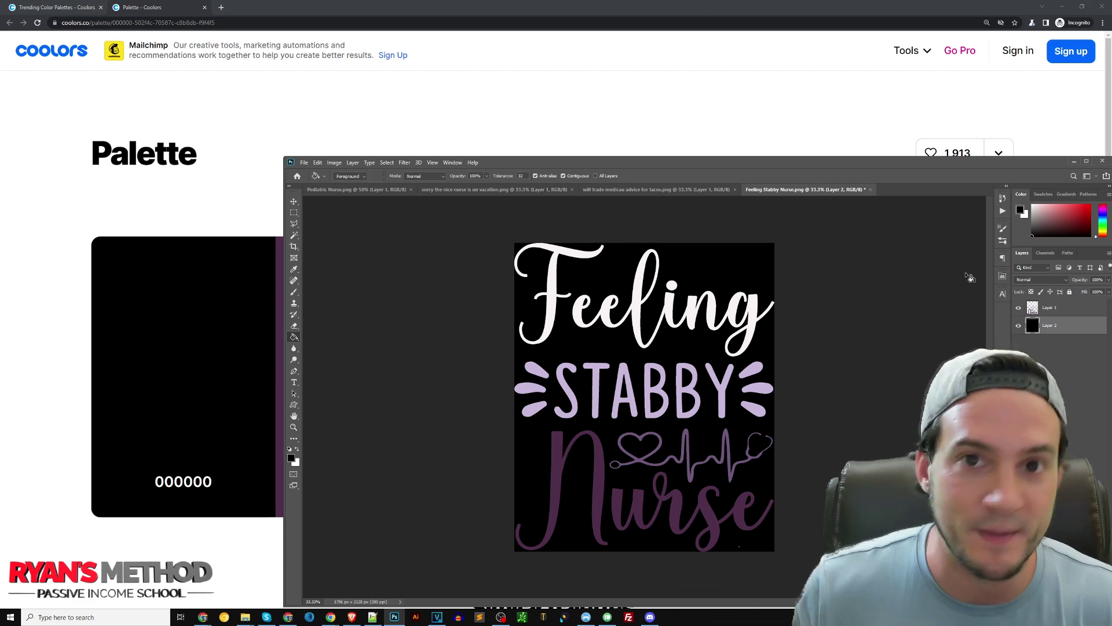
- Switch to the "will trade medicau advice for tacos" document and set the foreground color to dark grey
click(655, 190)
mouse_move(1048, 307)
mouse_down()
mouse_move(805, 189)
mouse_move(1076, 303)
mouse_move(1047, 328)
mouse_up()
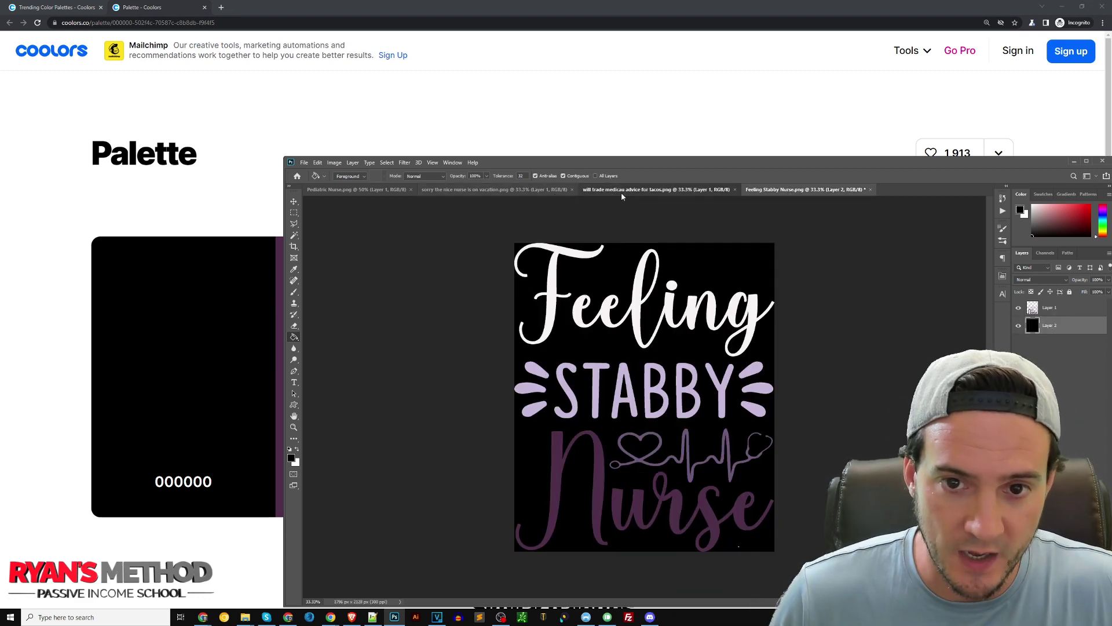
click(655, 190)
click(292, 458)
double_click(296, 343)
text(f9f4f5)
key(Return)
- Add a new layer beneath the tacos lettering and fill it with the dark grey foreground color
click(668, 324)
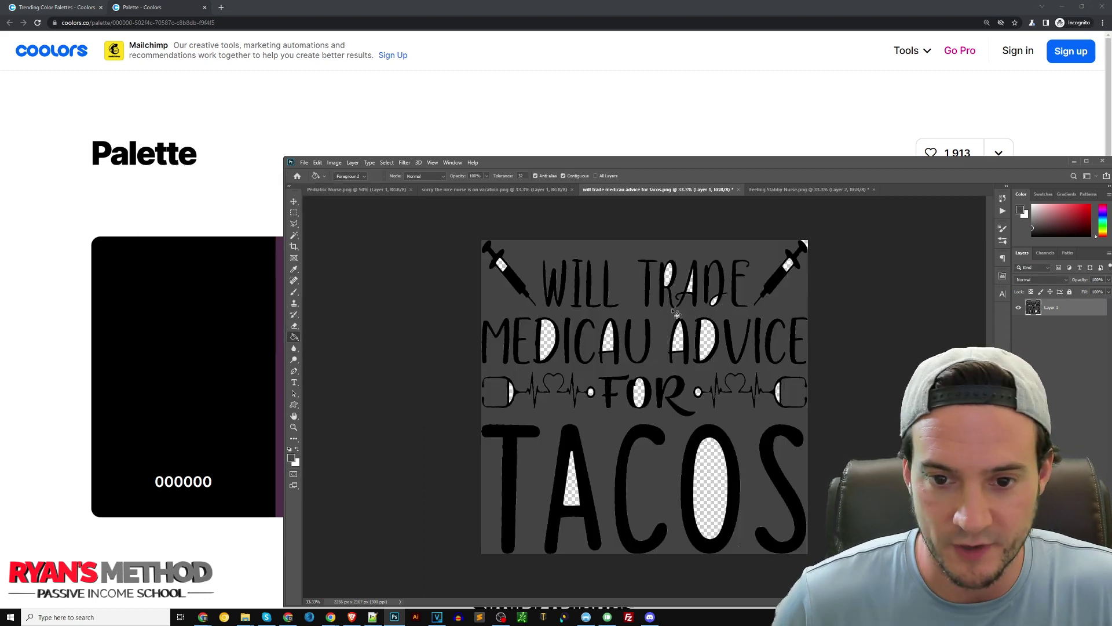
key(ctrl+z)
key(ctrl+j)
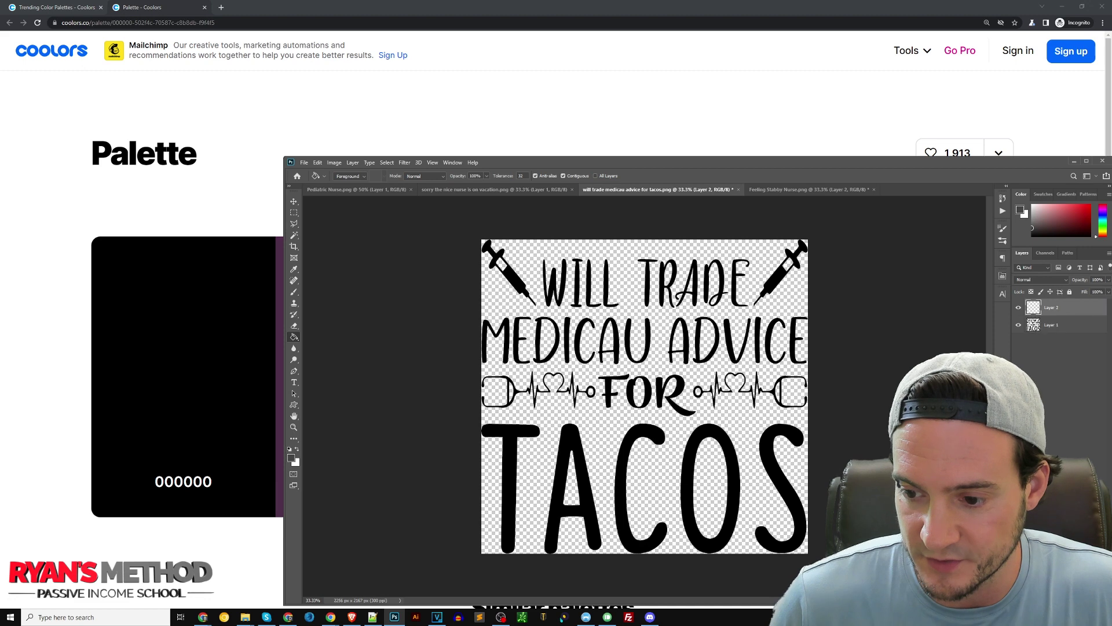
drag(1067, 329, 1049, 331)
key(alt+BackSpace)
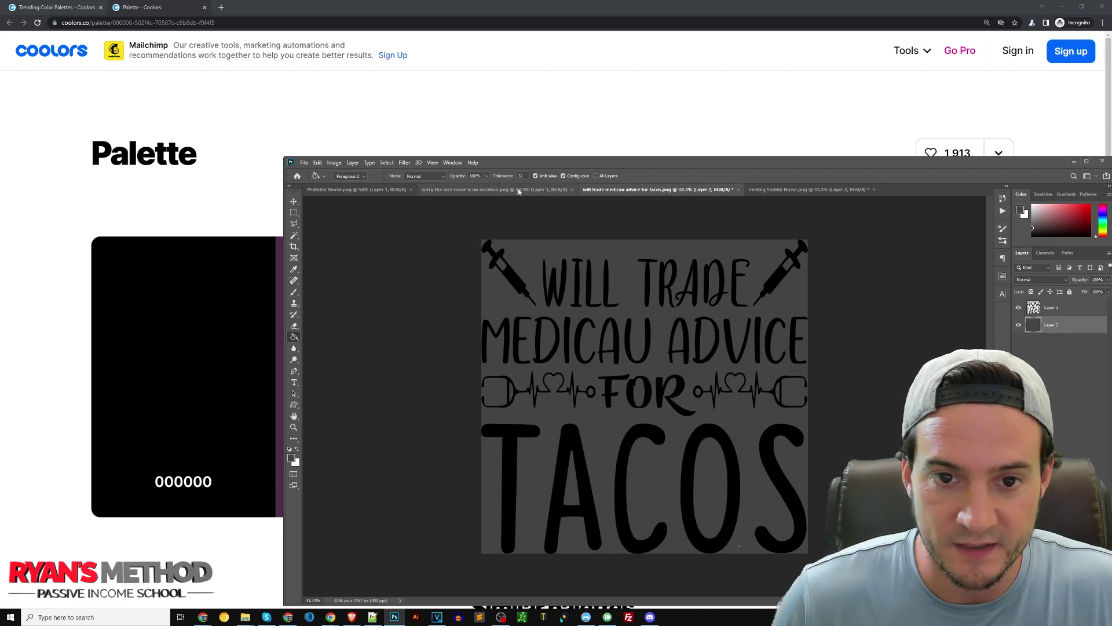
- In the "sorry the nice nurse is on vacation" document, add a new layer beneath the lettering and fill it with dark grey
key(ctrl+shift+Tab)
key(ctrl+alt+shift+n)
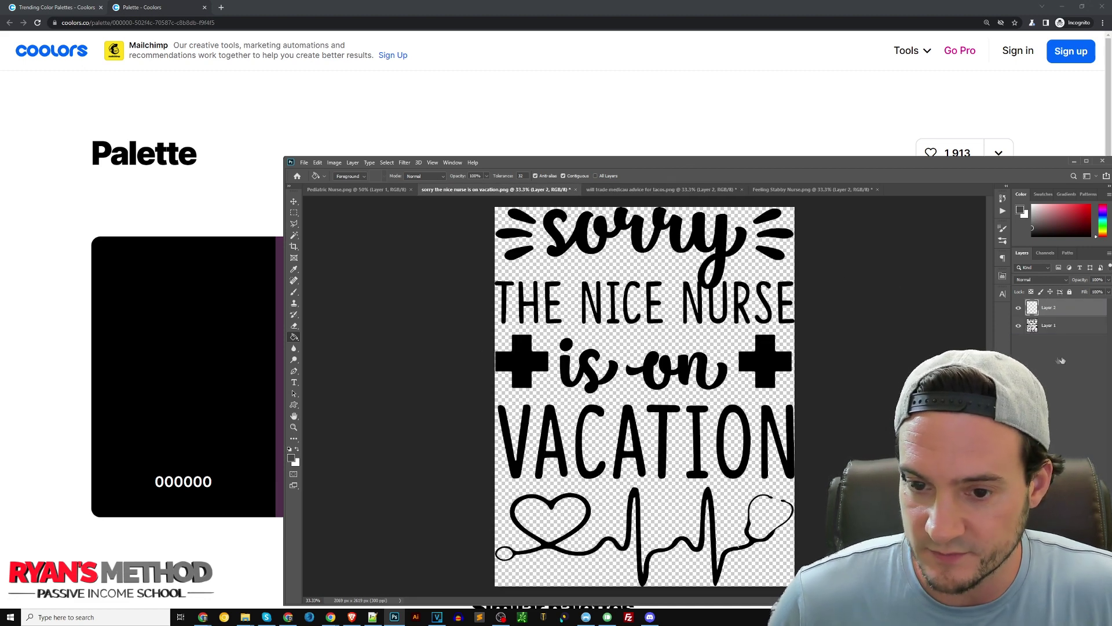
key(ctrl+bracketleft)
key(alt+BackSpace)
- In the Pediatric Nurse document, add a new layer beneath the artwork and fill it with dark grey
key(ctrl+shift+Tab)
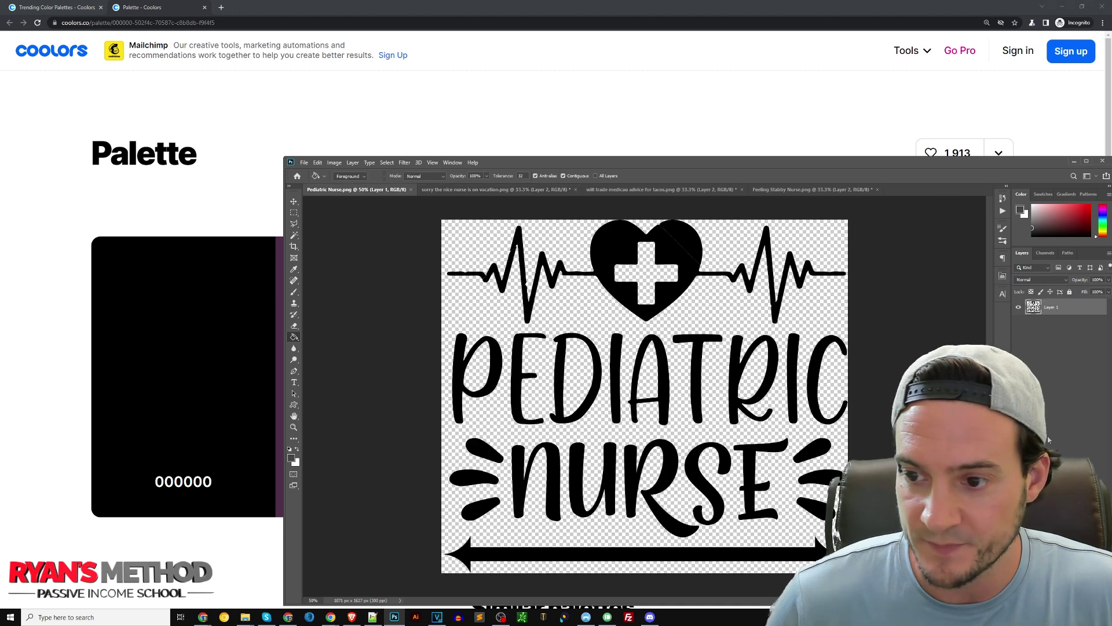
key(ctrl+alt+shift+n)
drag(1069, 369, 1070, 371)
key(alt+BackSpace)
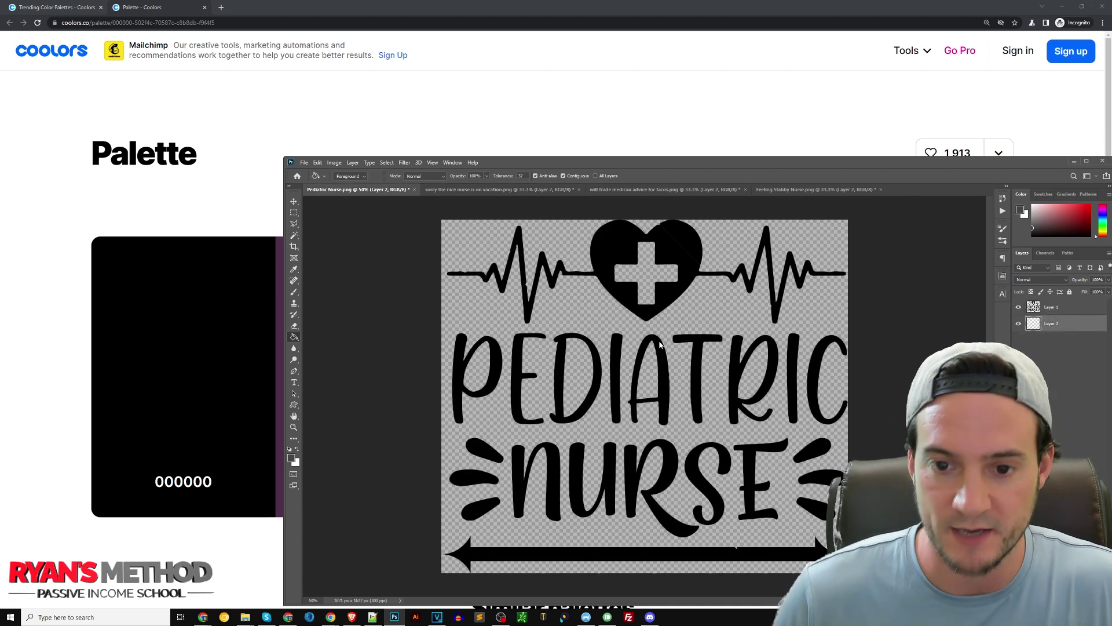
- Bring the tacos document back up, and open the purple, yellow and orange palette from the trending palettes on Coolors
click(684, 193)
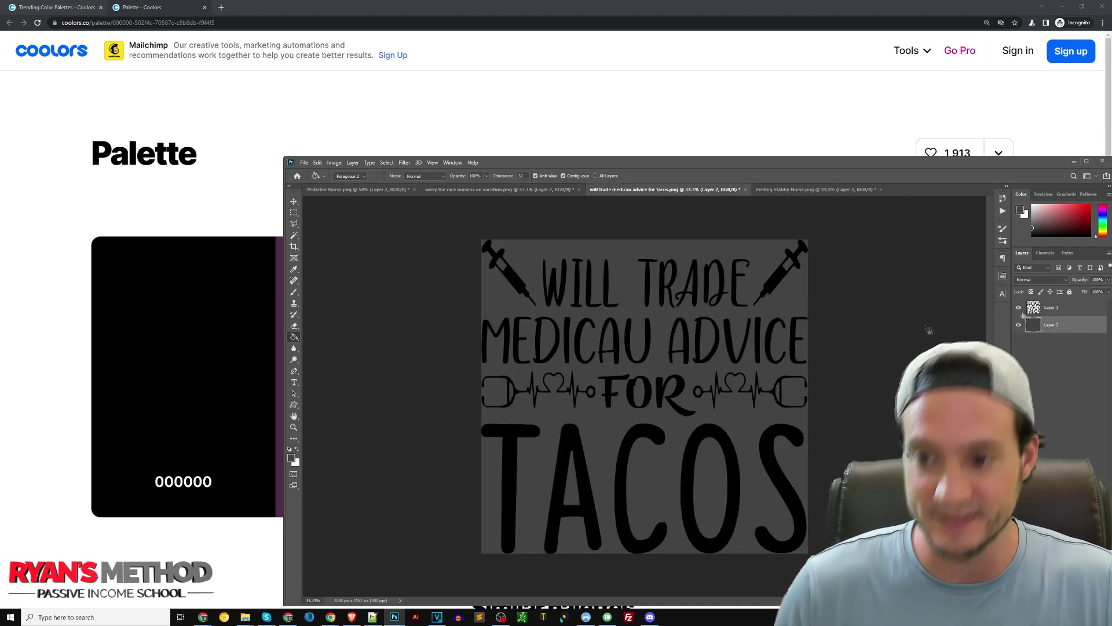
click(185, 196)
click(58, 7)
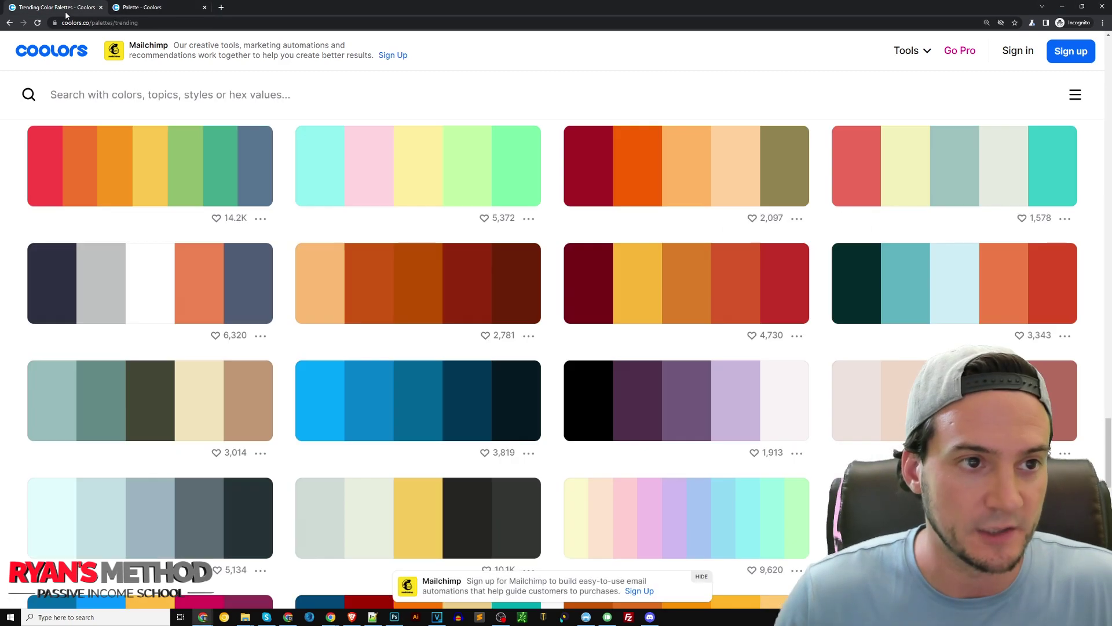
scroll(649, 368, up, 4)
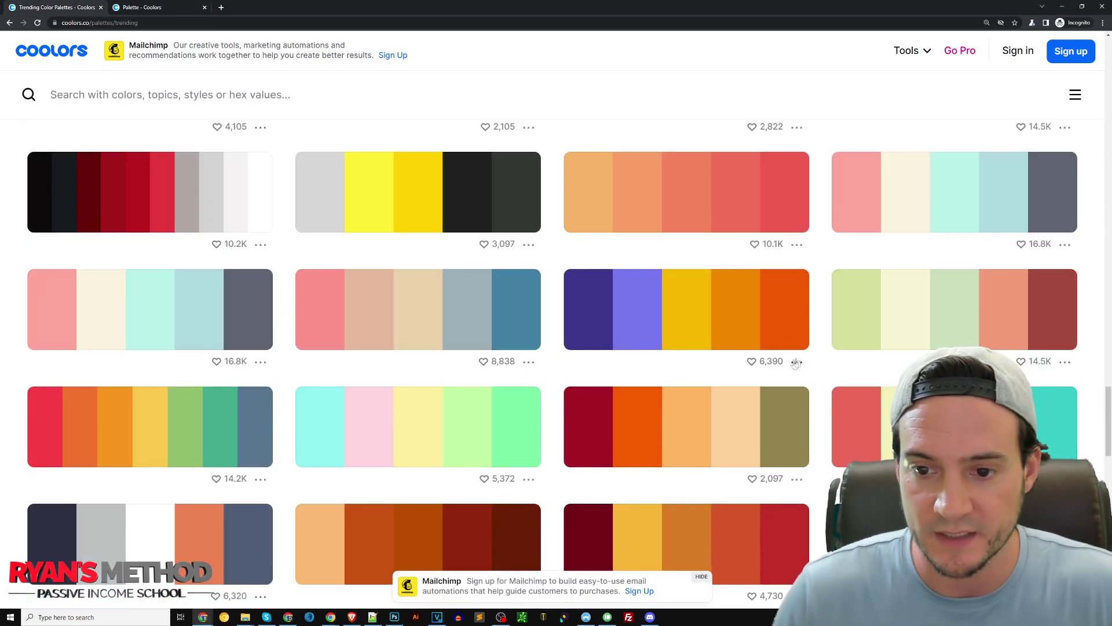
click(797, 361)
click(787, 147)
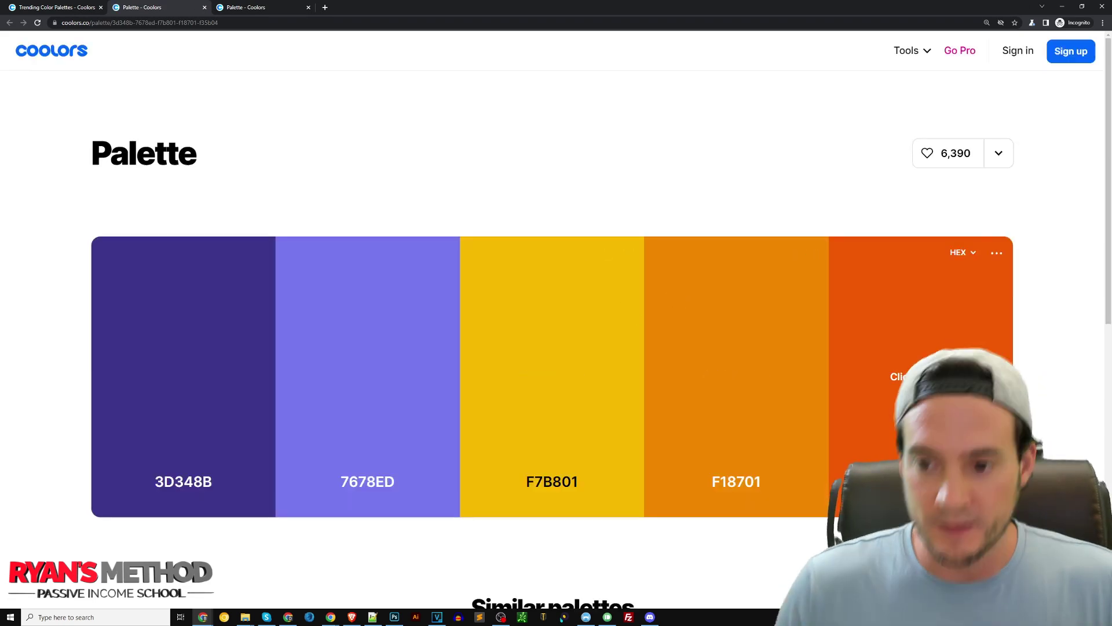
- Set Photoshop's foreground color to the palette's orange-red, F35B04, and fill WILL TRADE and both syringes on the lettering layer
key(alt+Tab)
click(291, 458)
text(F35B04)
key(Return)
key(g)
click(501, 263)
click(609, 284)
click(672, 284)
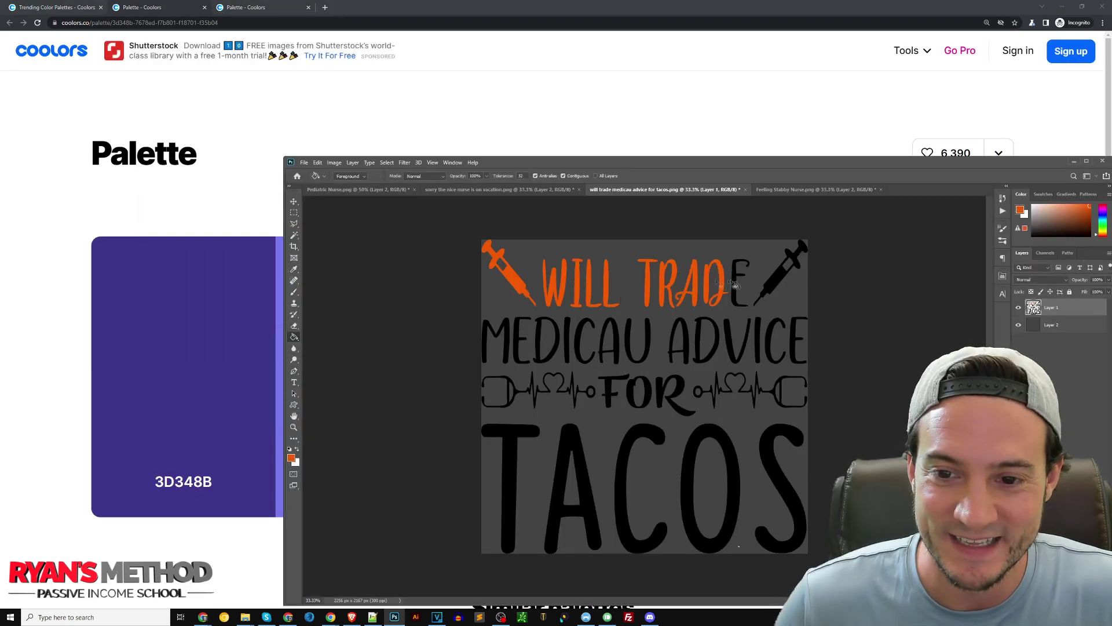
click(733, 284)
click(782, 266)
- Copy the palette's orange, F18701, from Coolors and set it as the foreground color in Photoshop
key(alt+Tab)
click(736, 375)
key(alt+Tab)
click(291, 458)
key(ctrl+v)
key(Return)
- Fill the letters of MEDICAU ADVICE with the orange foreground color
click(501, 342)
click(539, 342)
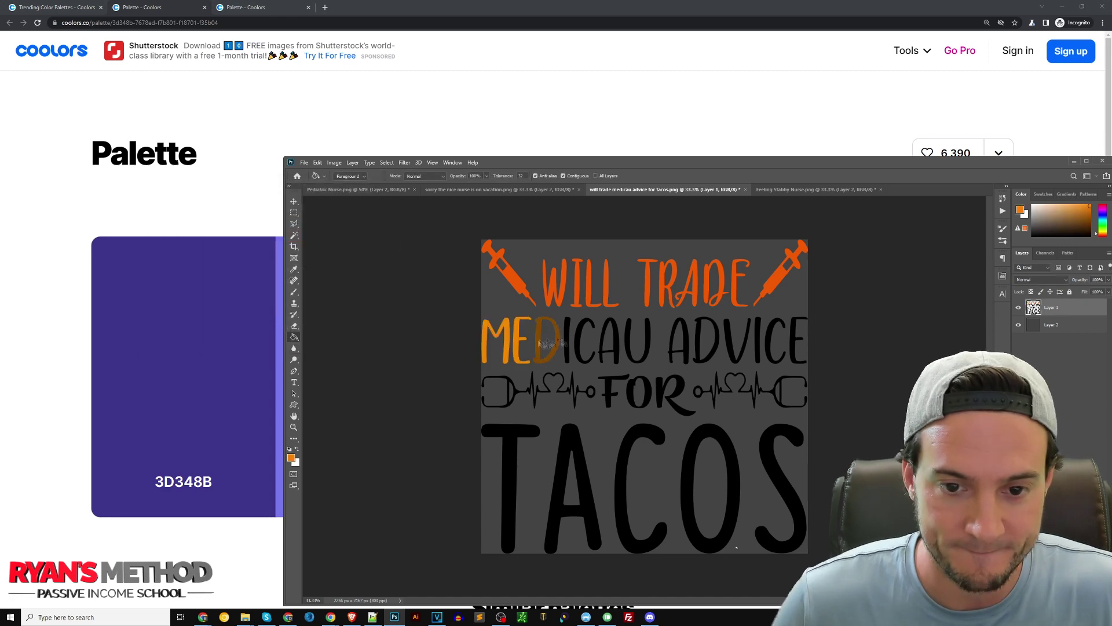
click(608, 341)
click(637, 342)
click(678, 347)
click(704, 342)
click(736, 341)
click(776, 342)
click(800, 342)
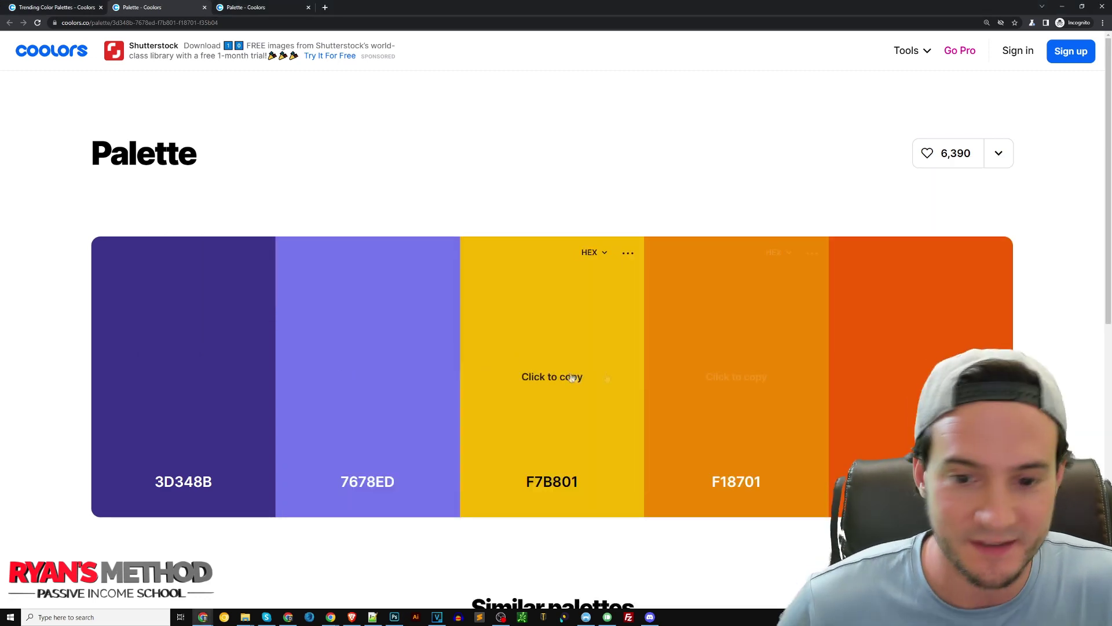
- Set the foreground color to the palette's yellow, F7B801, and fill the word FOR and the heartbeat lines beside it
click(579, 400)
key(alt+Tab)
click(552, 375)
key(alt+Tab)
click(291, 457)
key(ctrl+v)
key(Return)
click(580, 400)
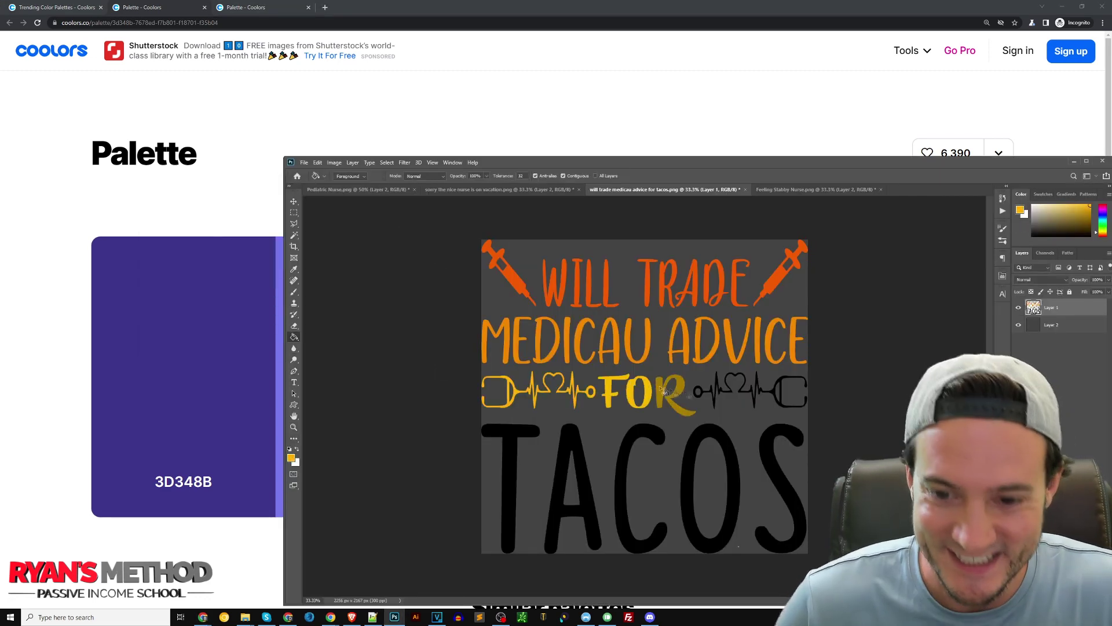
click(663, 391)
- Set the foreground color to the palette's light purple, 7678ED, and fill the letters of the word TACOS with it
key(alt+Tab)
click(402, 392)
key(alt+Tab)
click(292, 458)
key(ctrl+v)
key(Return)
click(510, 487)
click(775, 442)
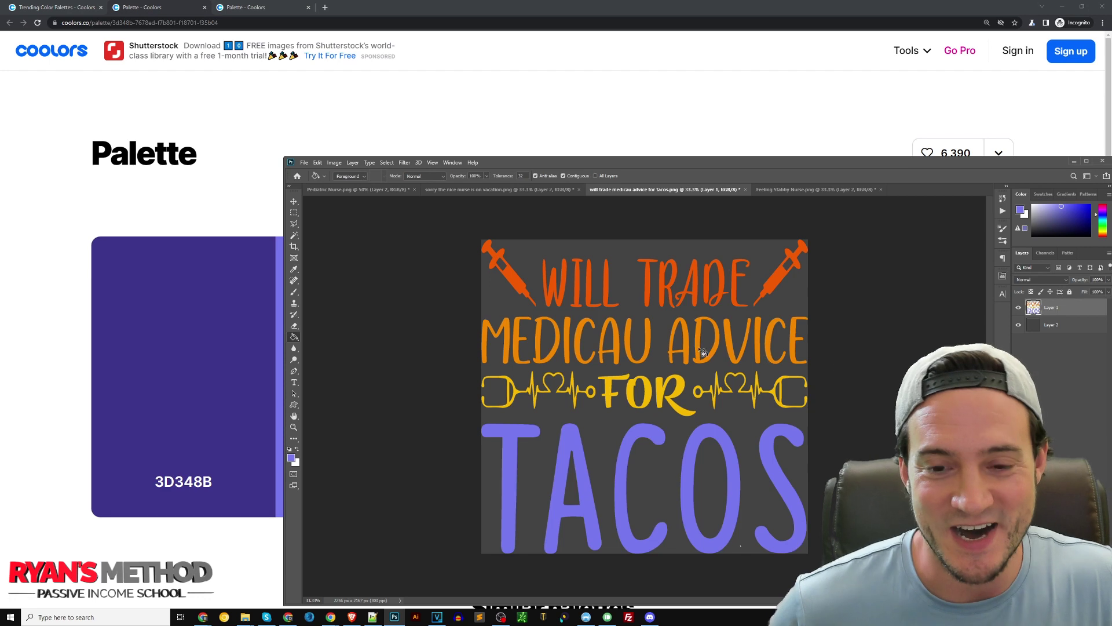
- Reset the foreground color to black and fill the background layer of the tacos design with it
click(535, 190)
click(669, 190)
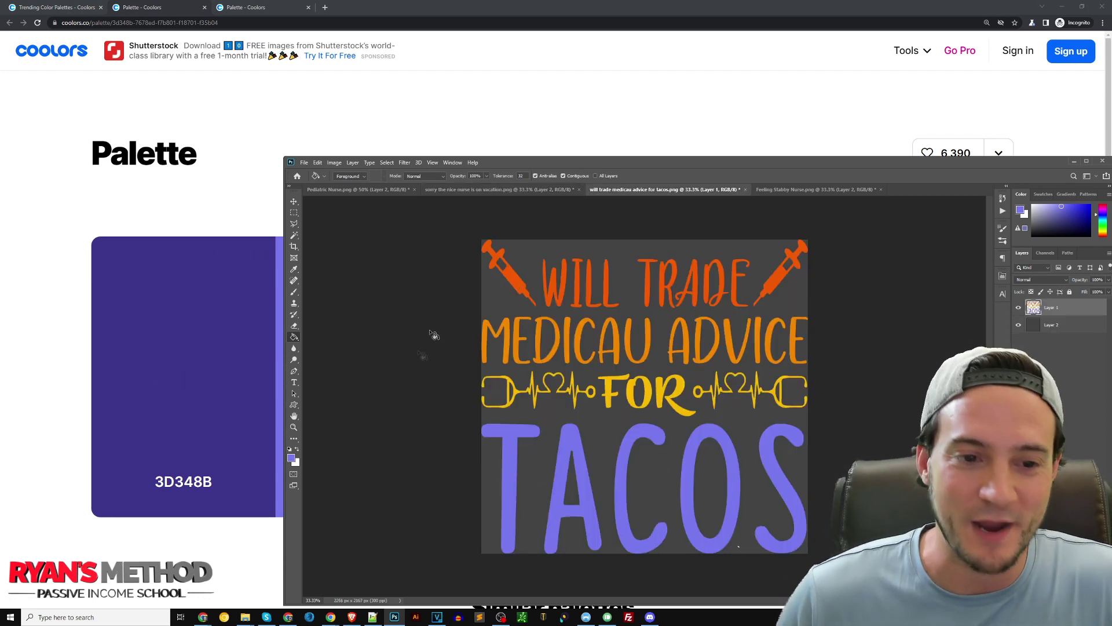
click(1079, 325)
click(289, 450)
click(644, 430)
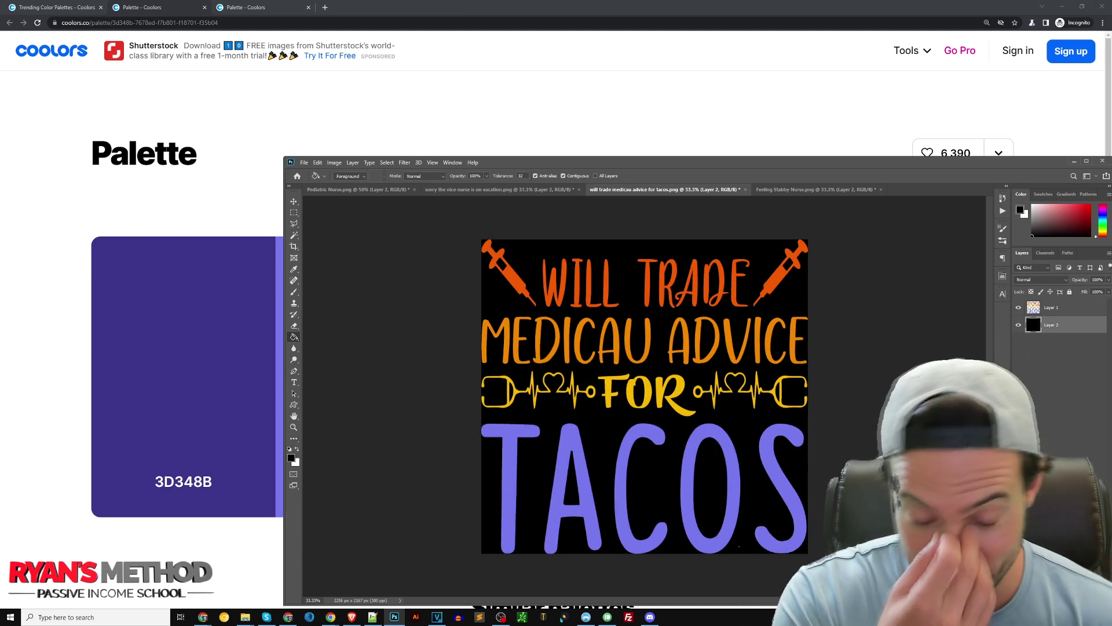
- Open the green, cream, salmon and dark red palette from the Coolors trending palettes and copy its dark red, A44A3F
click(55, 7)
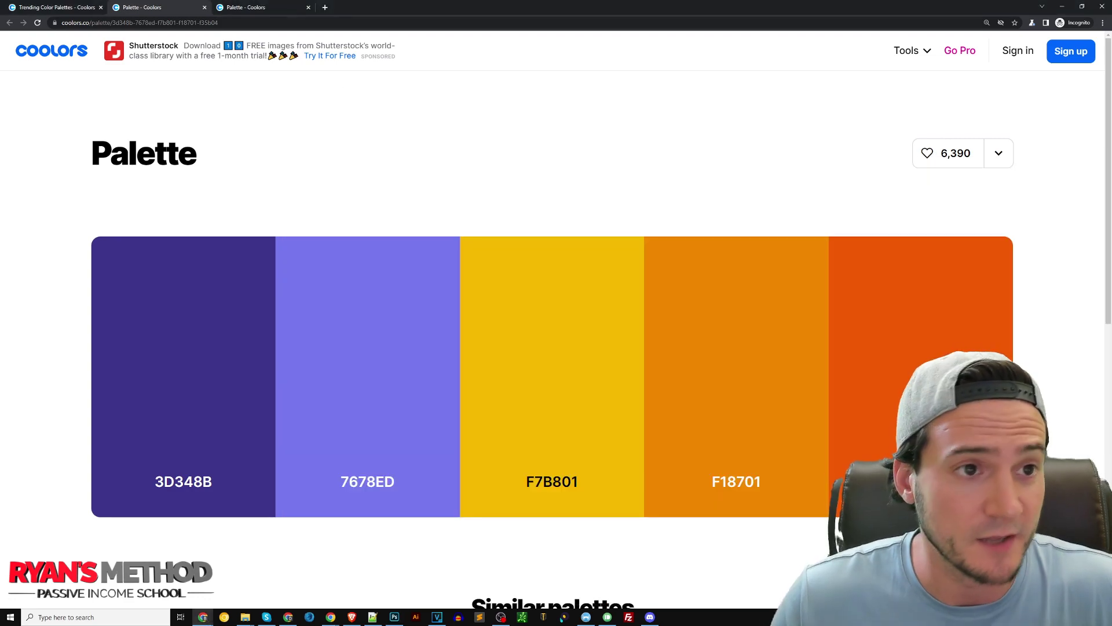
scroll(301, 355, up, 5)
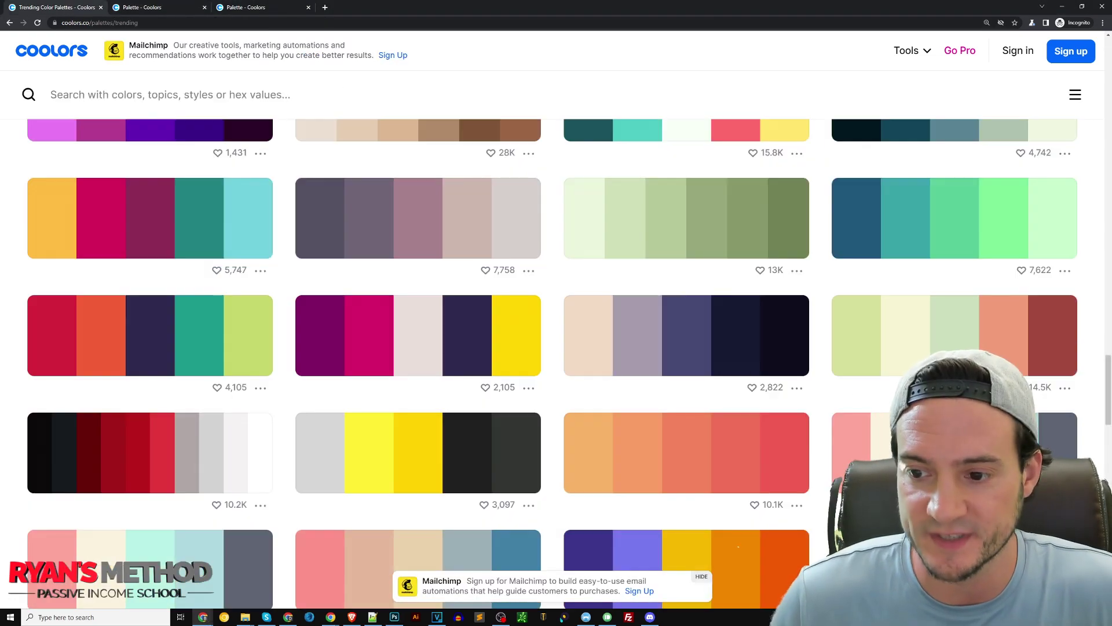
scroll(1054, 394, down, 3)
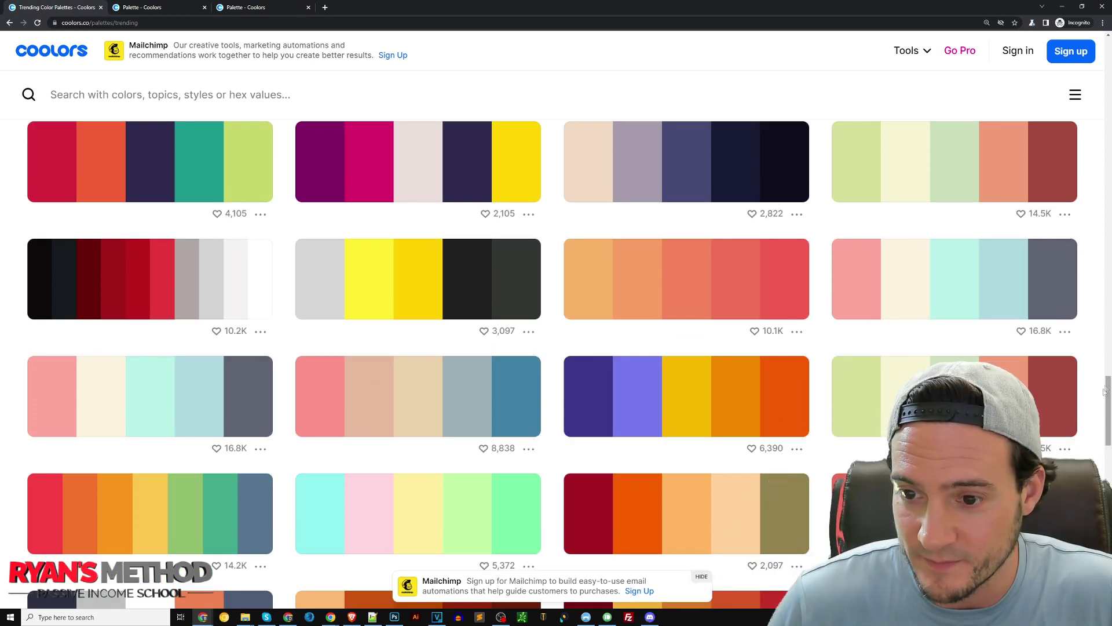
scroll(1078, 286, down, 1)
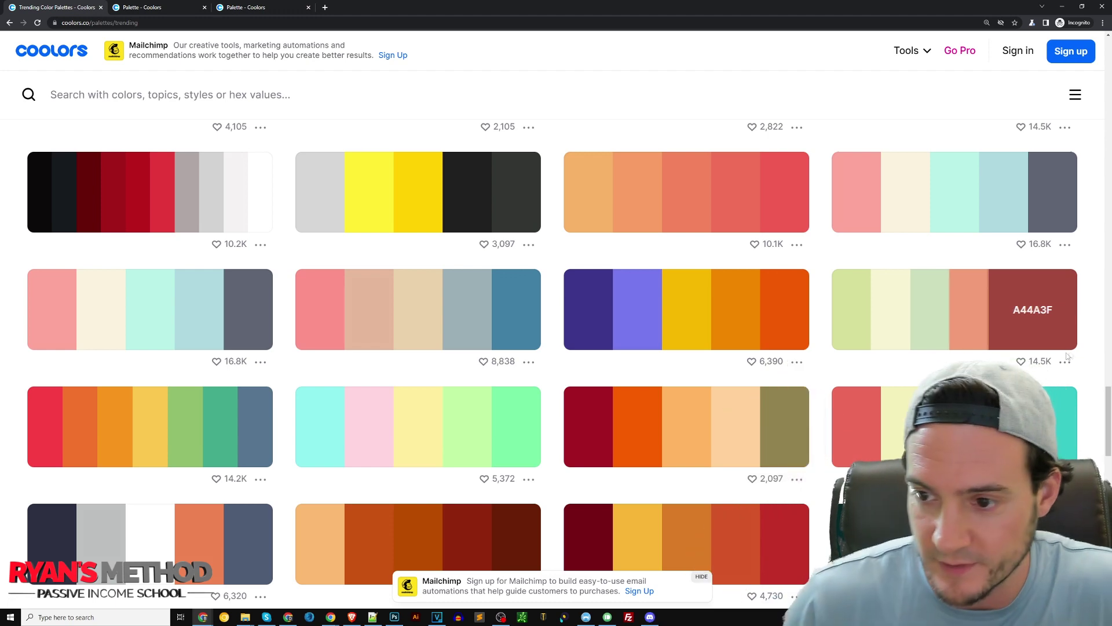
click(1065, 362)
click(996, 147)
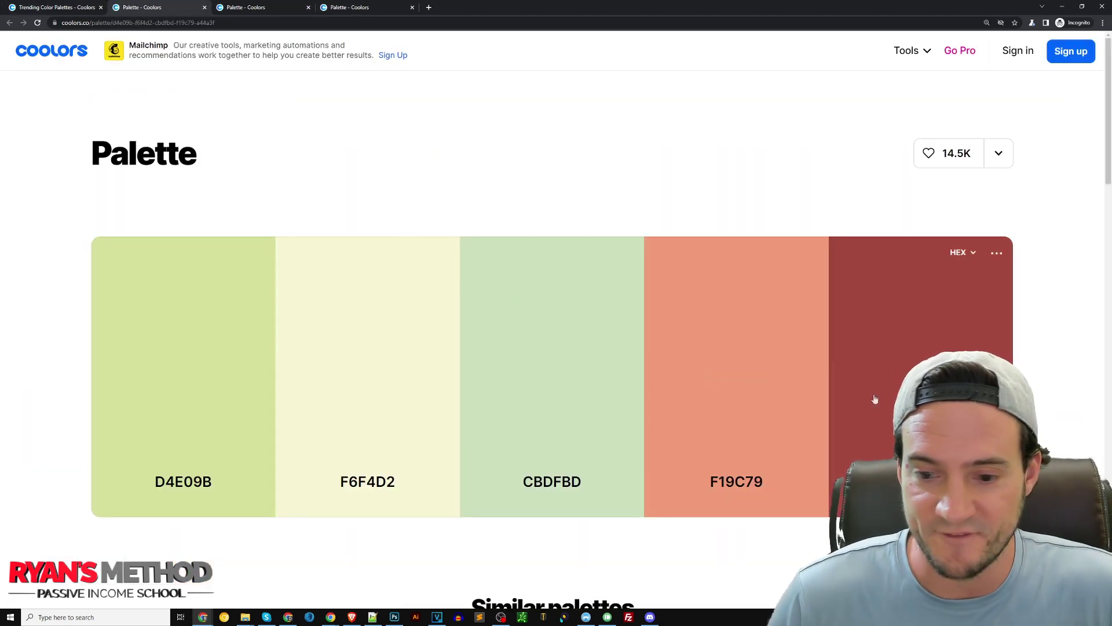
click(875, 399)
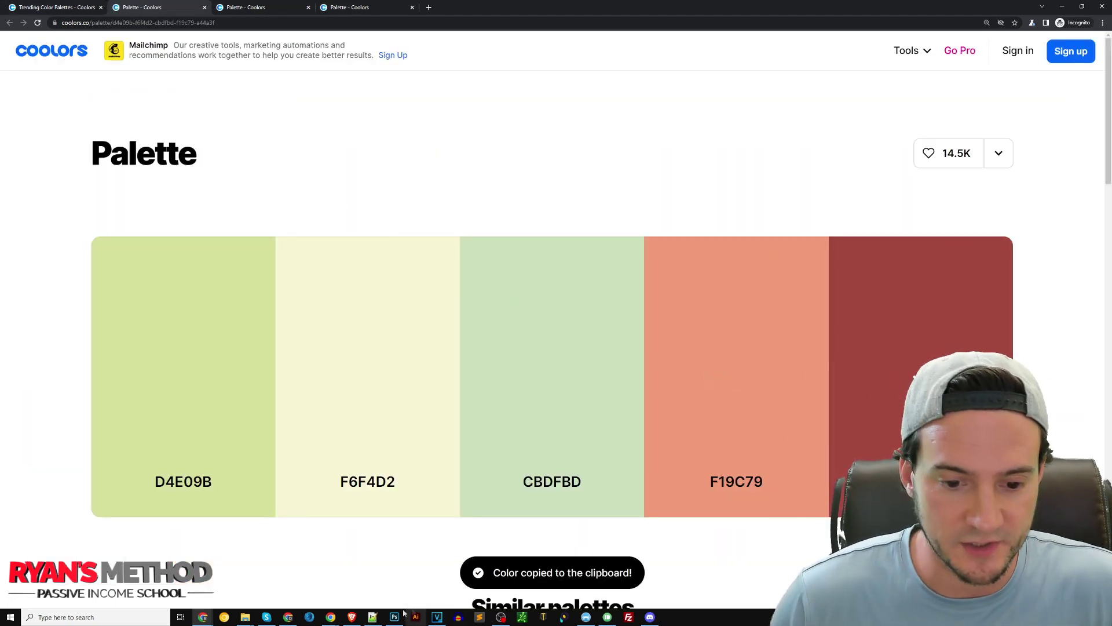
- In Photoshop, set the foreground color to A44A3F and fill the word sorry and the accent strokes on both sides of it
click(394, 616)
click(291, 457)
key(ctrl+v)
key(Return)
click(531, 220)
key(ctrl+z)
click(768, 215)
click(773, 242)
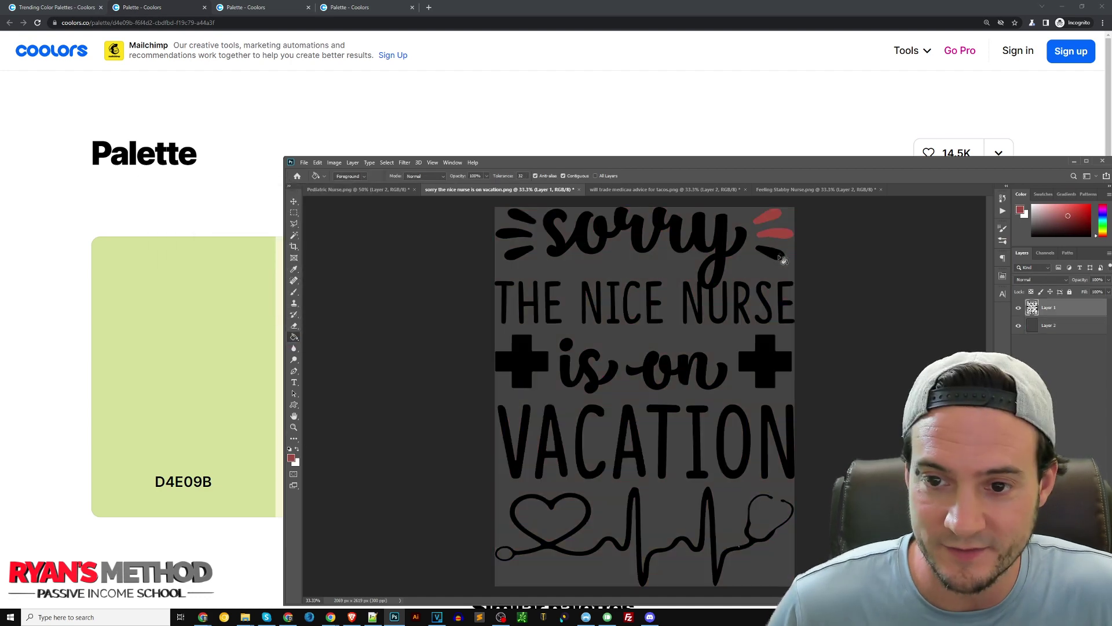
click(522, 219)
click(515, 235)
click(517, 255)
click(731, 245)
- Lasso the letters NU of NURSE, cut and paste them onto their own layer, and move them back into place in the word
click(293, 226)
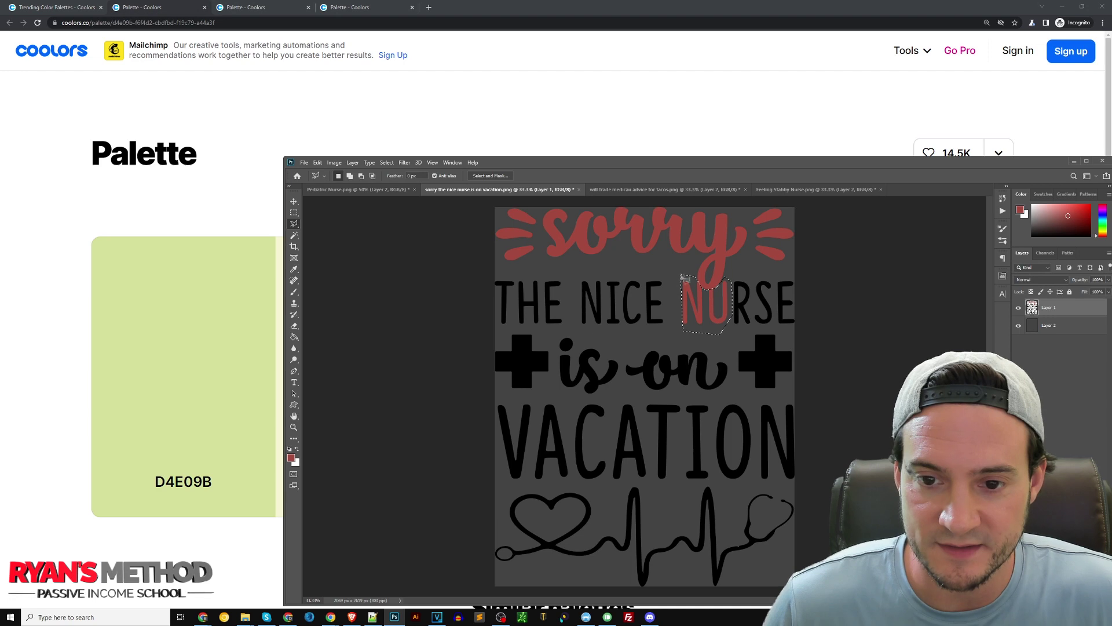
key(ctrl+x)
key(ctrl+v)
key(v)
mouse_move(643, 425)
mouse_down()
mouse_move(740, 286)
mouse_move(724, 299)
mouse_up()
- Set the foreground color to the palette's salmon, F19C79, and fill the letters of THE NICE NURSE on Layer 1
click(292, 457)
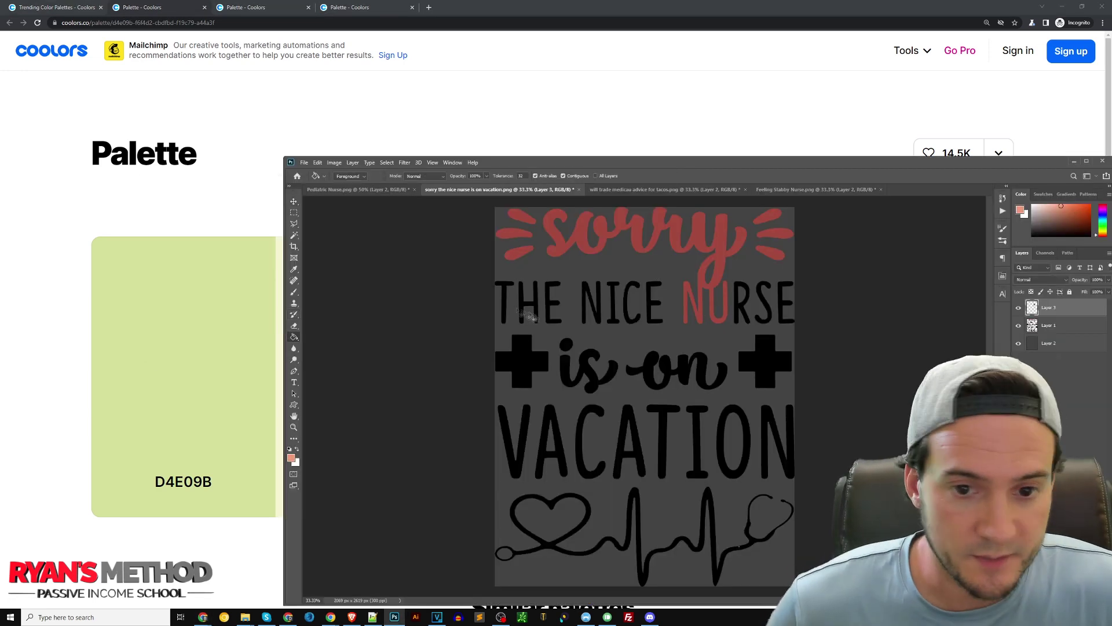
click(1049, 325)
click(504, 302)
click(530, 302)
click(553, 302)
click(594, 302)
click(613, 301)
click(631, 301)
click(655, 301)
click(743, 301)
click(764, 302)
click(786, 301)
- Fill the separated letters N and U on Layer 3 with the salmon foreground color
click(1049, 307)
click(695, 301)
click(718, 301)
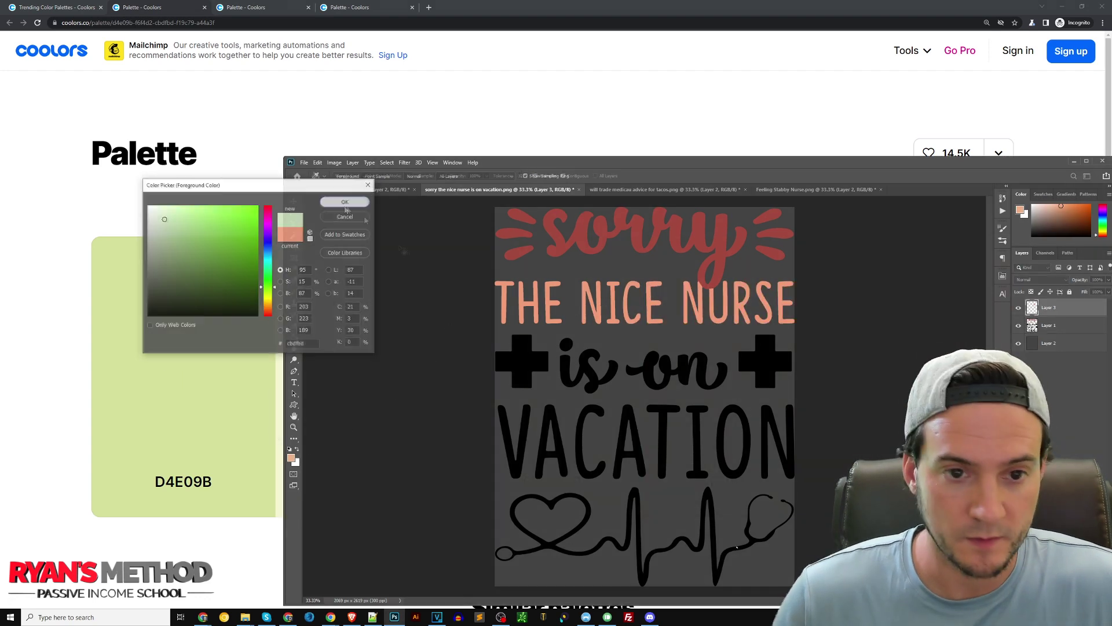
- Set the foreground color to the pale green CBDFBD and fill the words is on and both crosses on Layer 1
click(345, 202)
click(1049, 325)
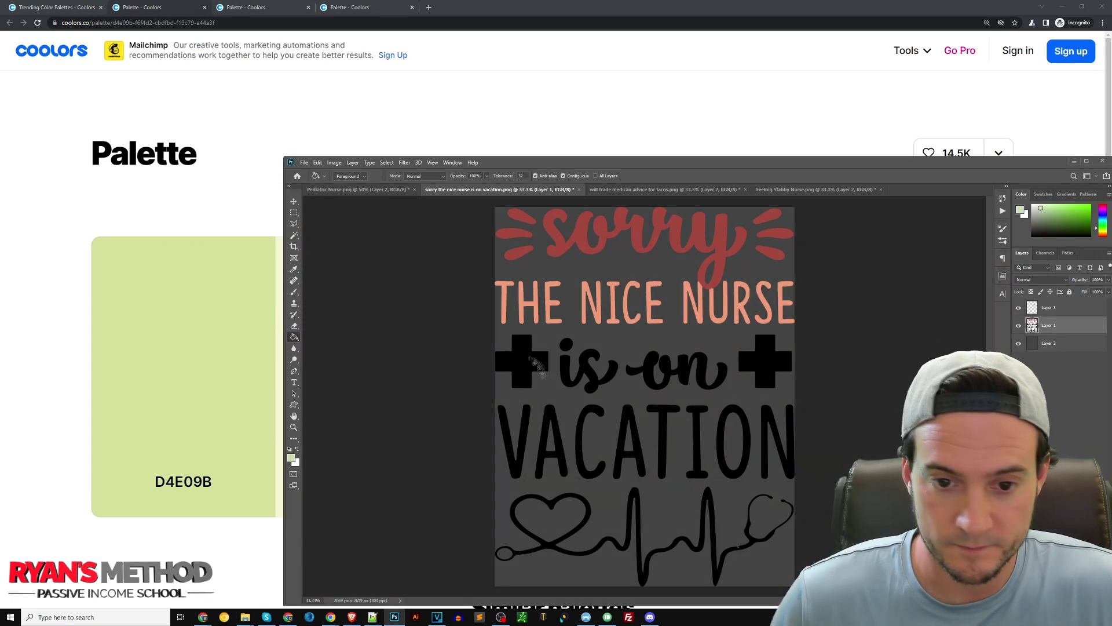
click(521, 361)
click(585, 370)
click(675, 374)
click(765, 360)
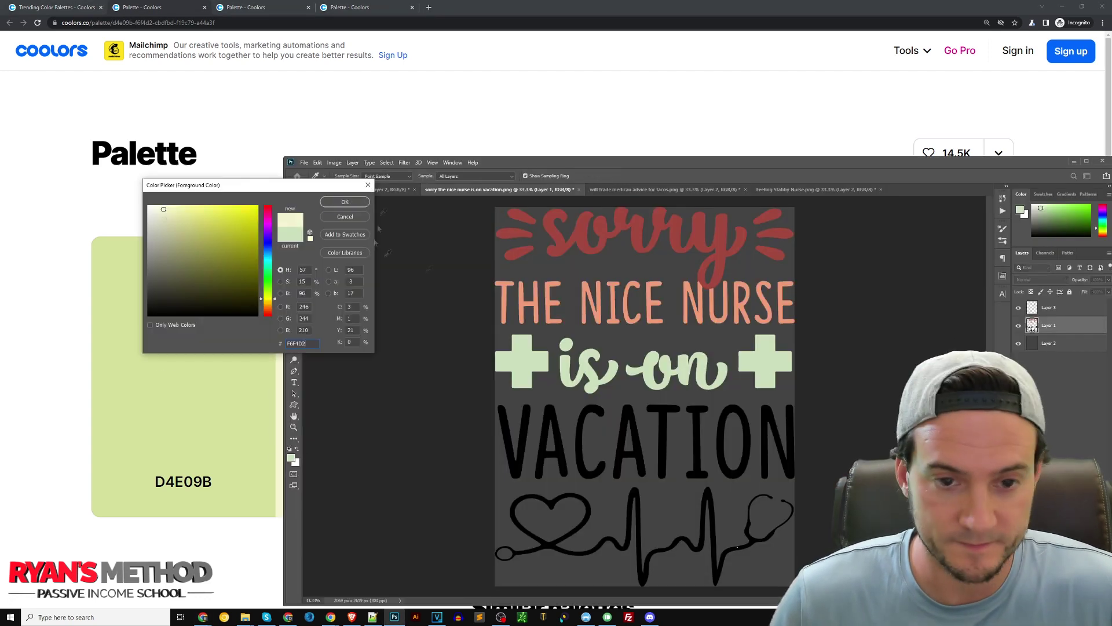
- Set the foreground color to the cream F6F4D2 and fill the letters of VACATION with it
click(345, 202)
click(514, 440)
click(551, 440)
click(591, 441)
click(629, 440)
click(664, 441)
click(697, 440)
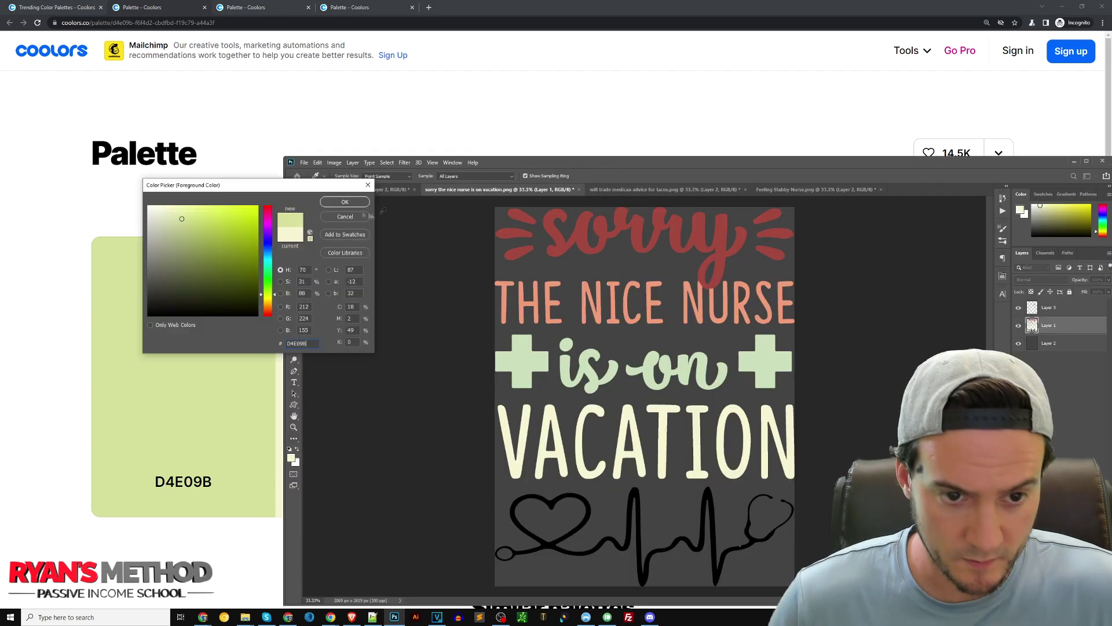
- Fill the stethoscope heartbeat line with D4E09B, and fill the background layer, Layer 2, with the default black
key(Return)
click(634, 521)
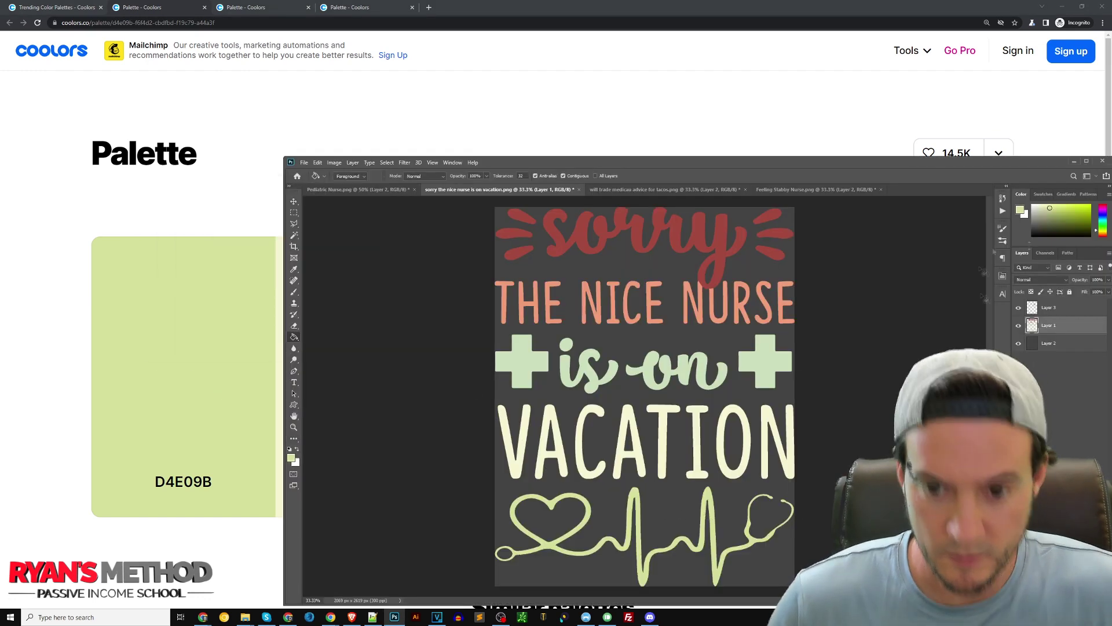
click(1049, 343)
key(d)
click(579, 267)
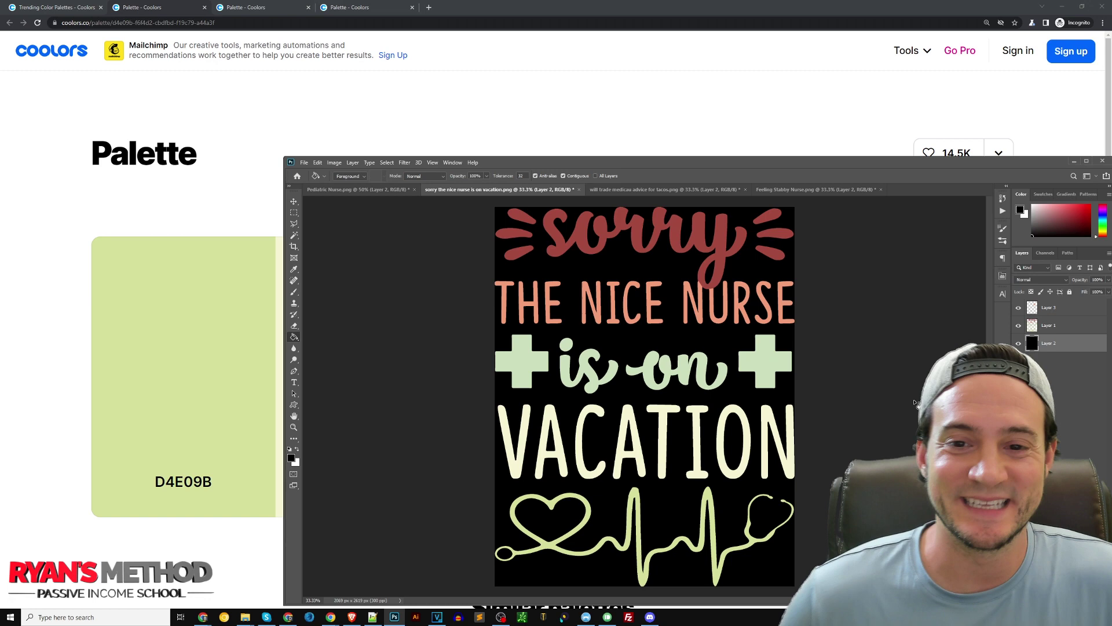
- Select Layer 1 of the Pediatric Nurse design and copy FFADAD from the multicolor pastel palette among the Coolors trending palettes
click(346, 190)
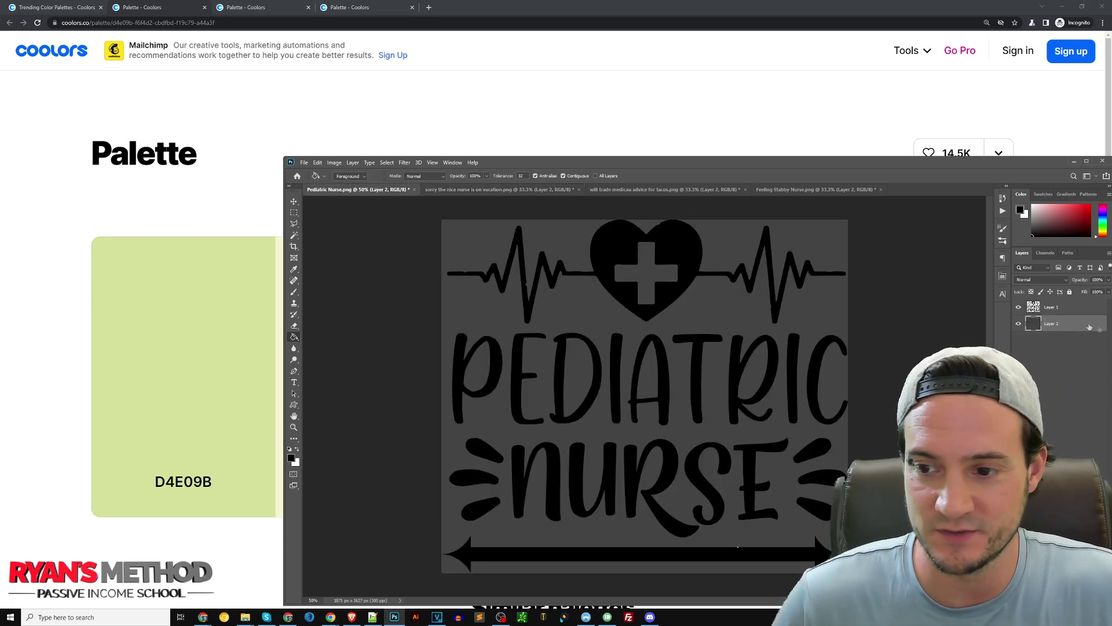
click(1066, 308)
click(64, 7)
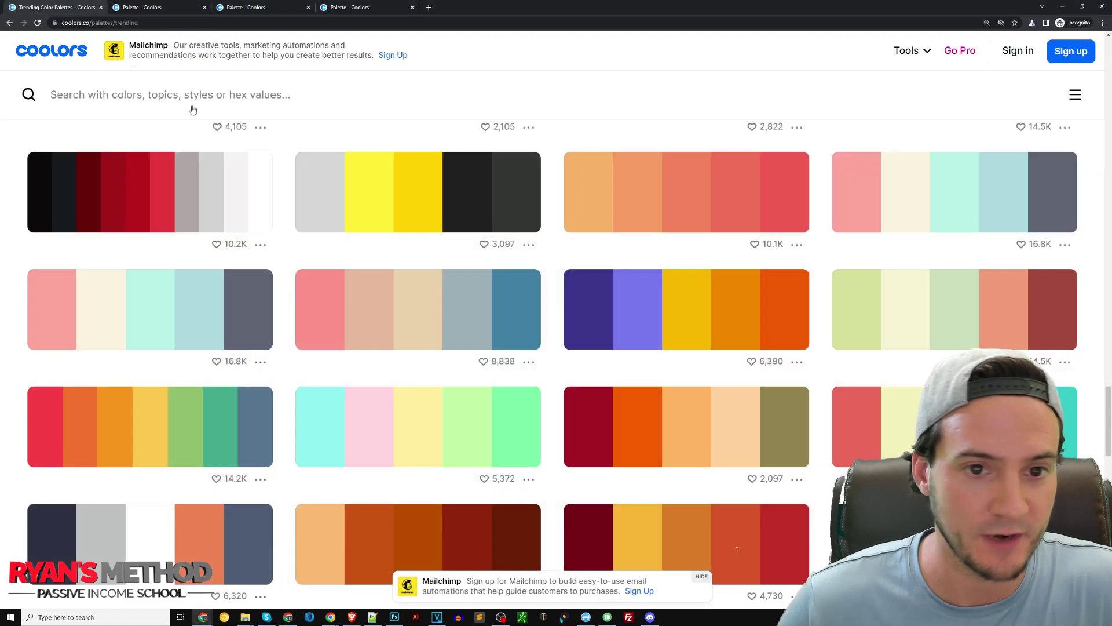
scroll(754, 394, up, 4)
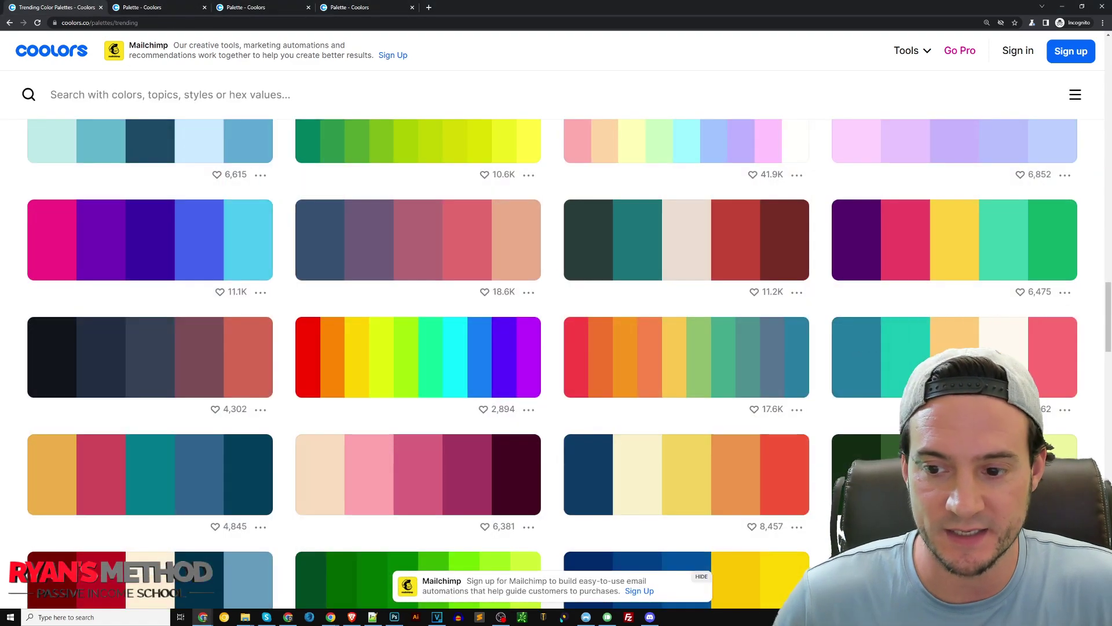
scroll(620, 359, up, 2)
scroll(551, 382, down, 2)
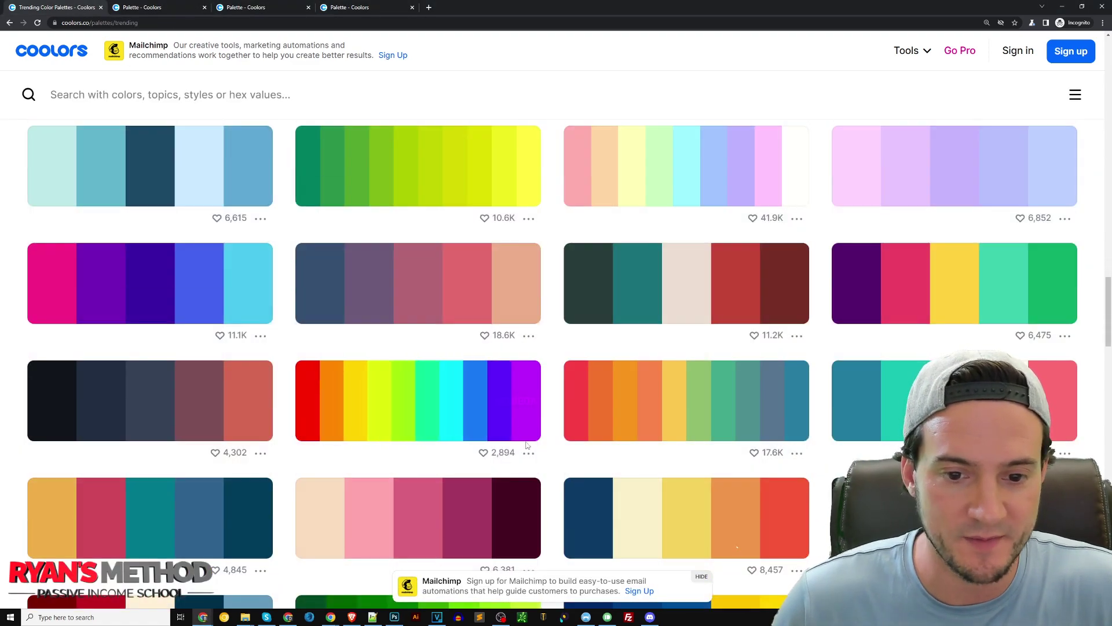
scroll(599, 395, up, 5)
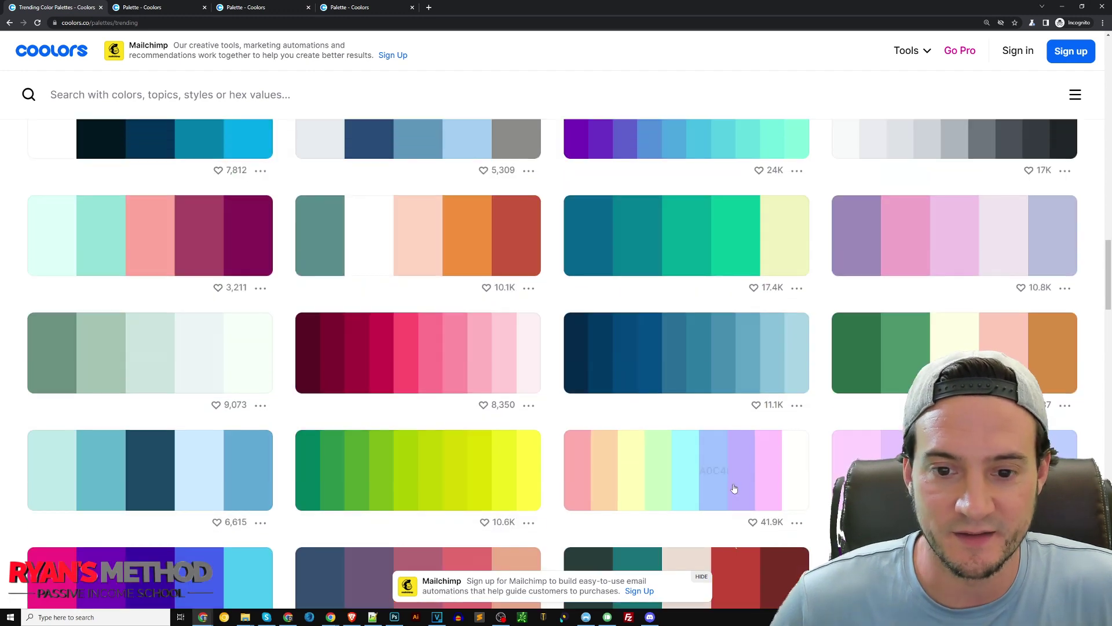
click(797, 522)
click(787, 307)
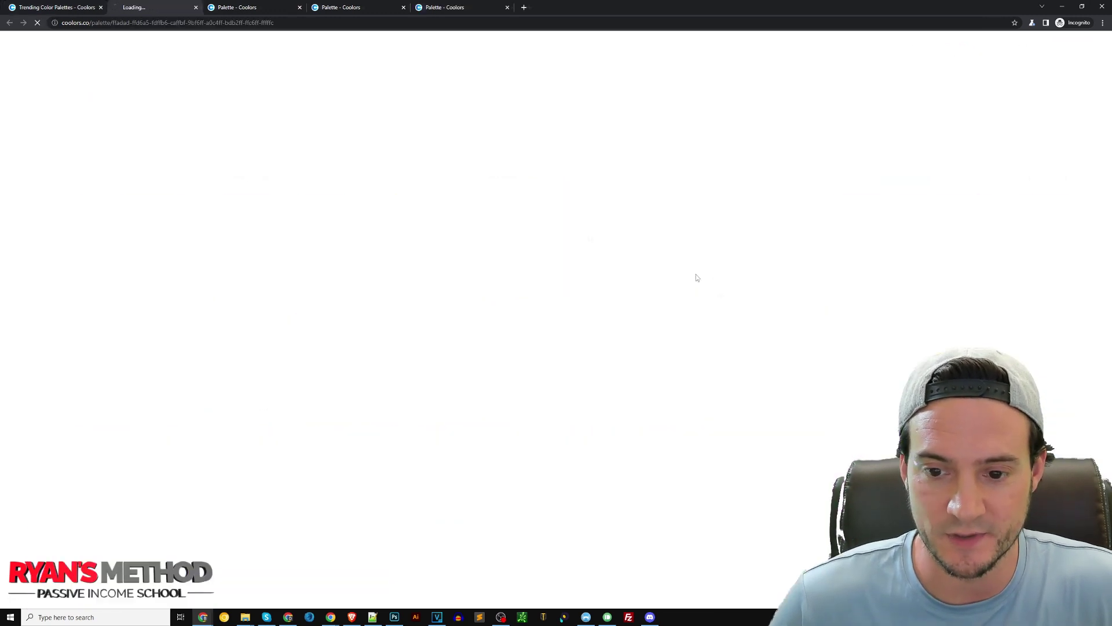
click(182, 281)
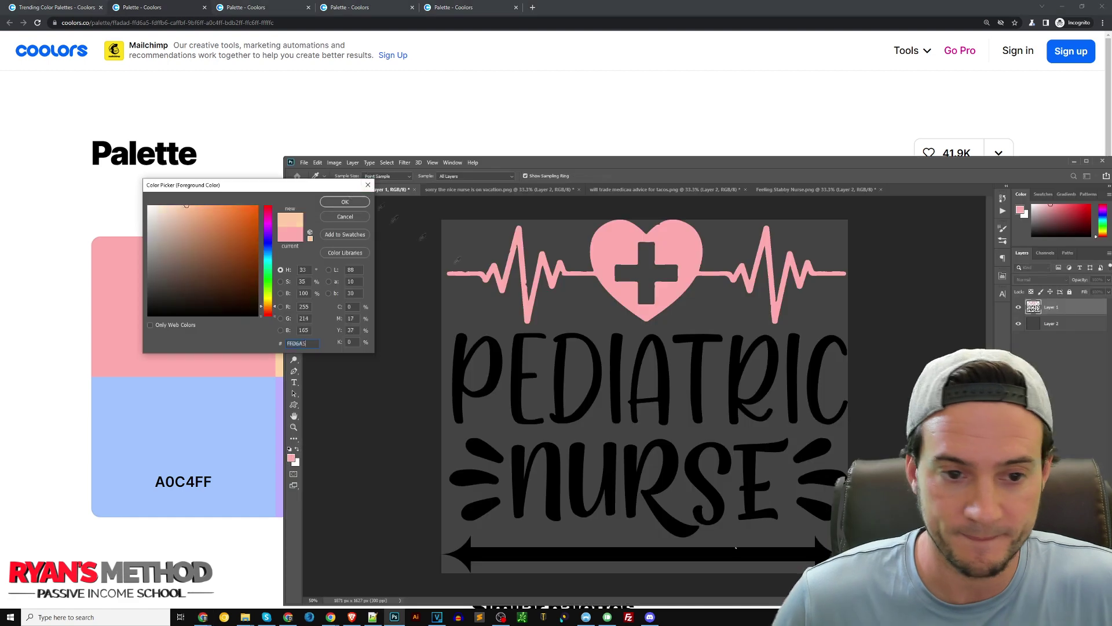
- Set the foreground color to FFD6A5 and fill the letters of PEDIATRIC with it
click(345, 202)
click(463, 382)
click(515, 383)
click(556, 382)
click(615, 383)
click(643, 400)
click(695, 382)
click(753, 382)
click(794, 383)
click(829, 383)
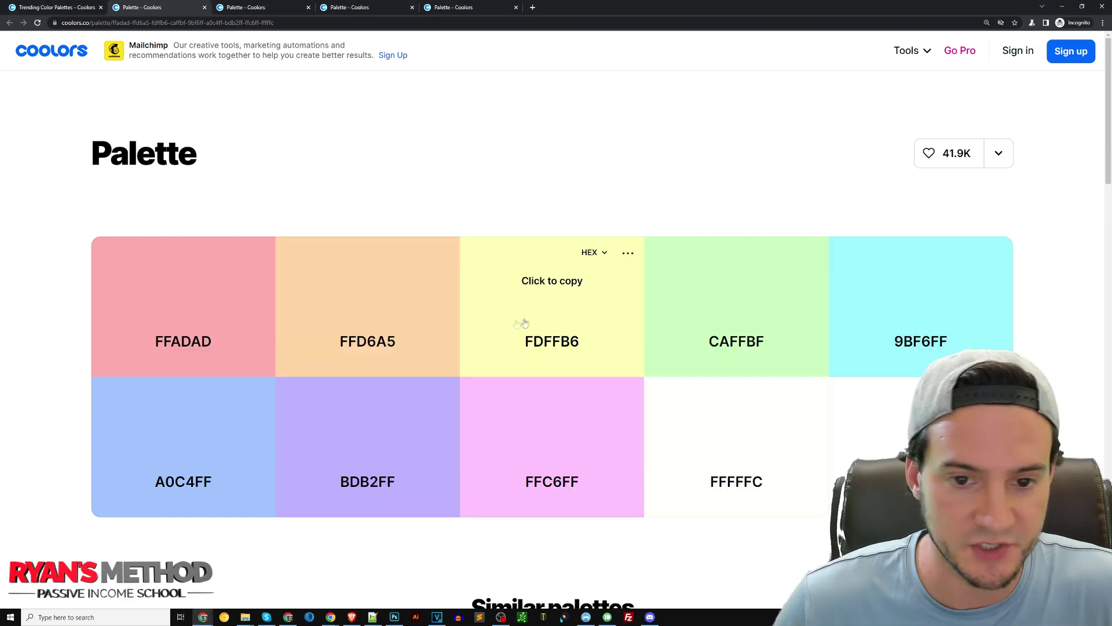
- Fill the letters of NURSE and the accent strokes on both sides with the palette's light green, CAFFBF
click(484, 451)
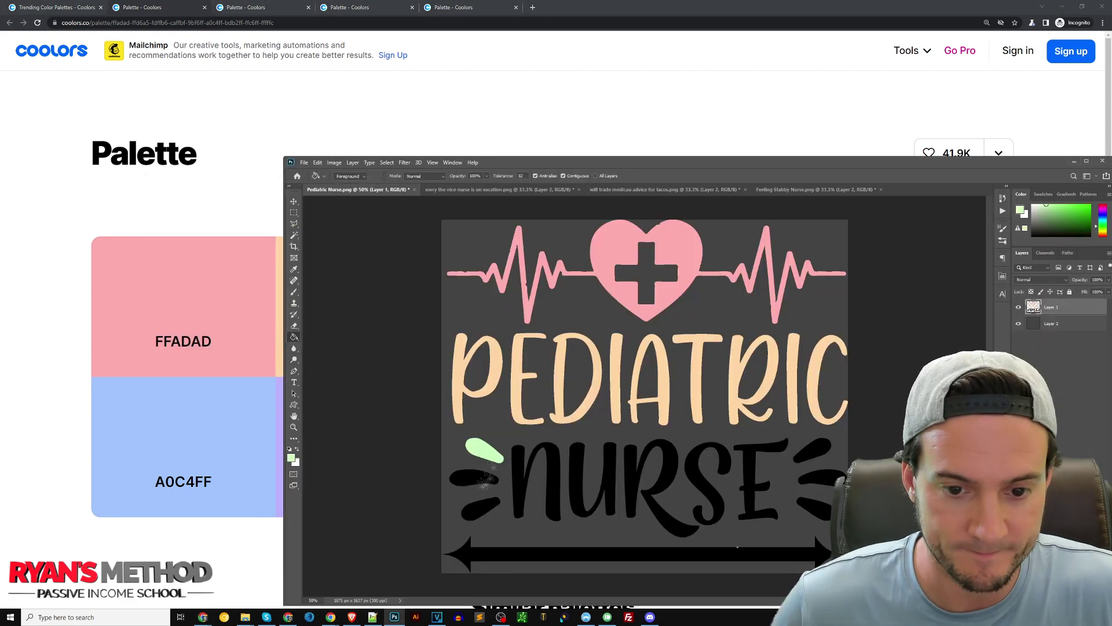
click(474, 478)
click(533, 481)
click(591, 481)
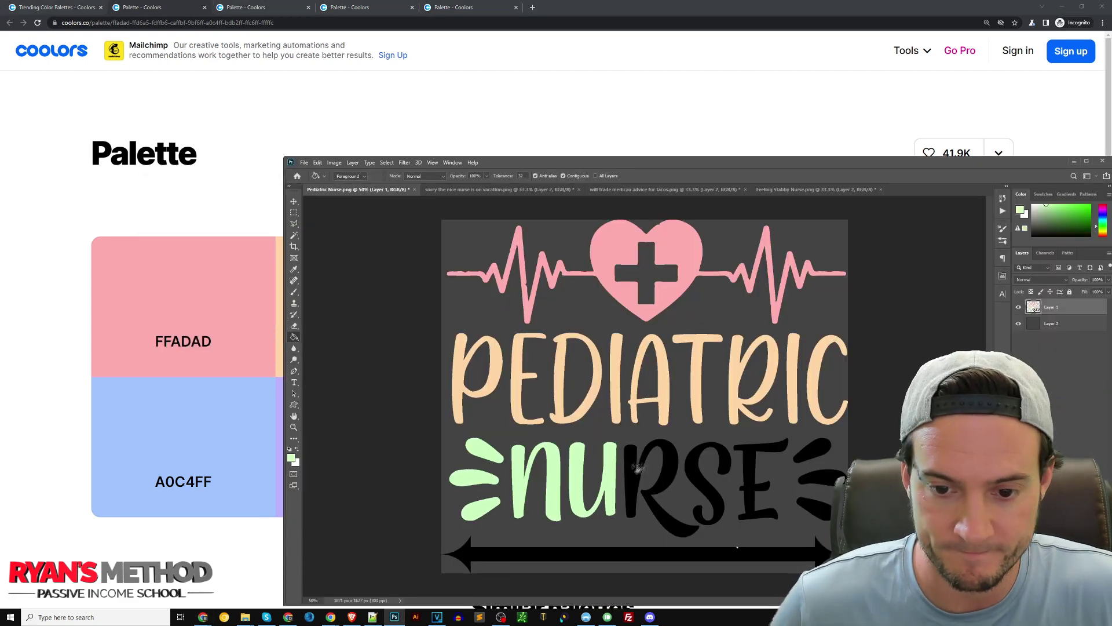
click(655, 481)
click(695, 487)
click(753, 481)
click(811, 464)
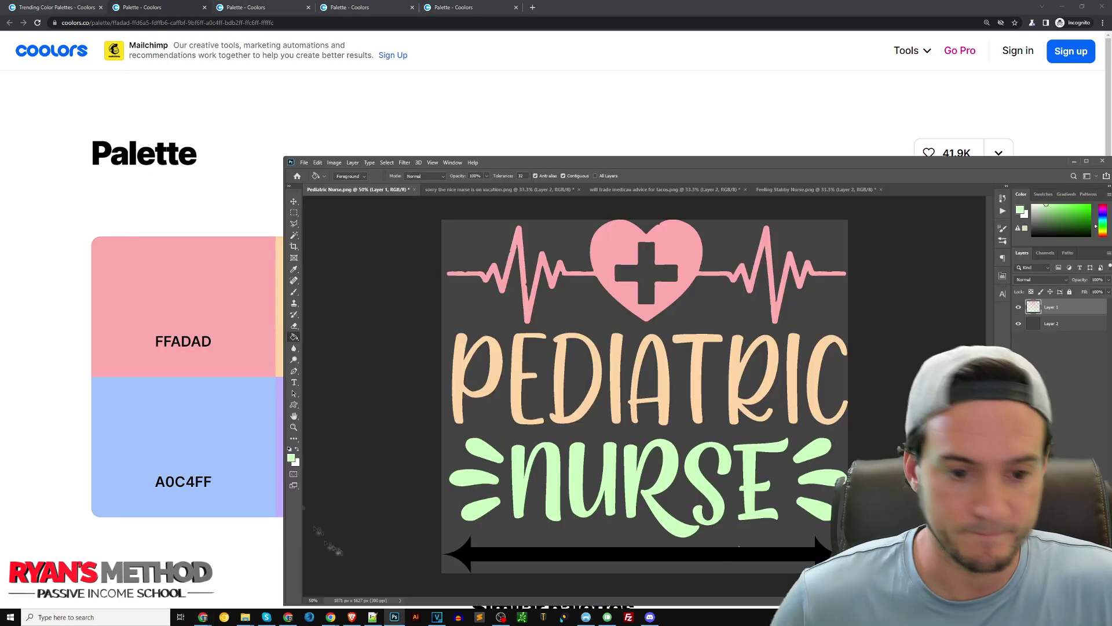
- Fill the double-headed arrow below NURSE with 9BF6FF, and fill the background layer with the default black
click(559, 559)
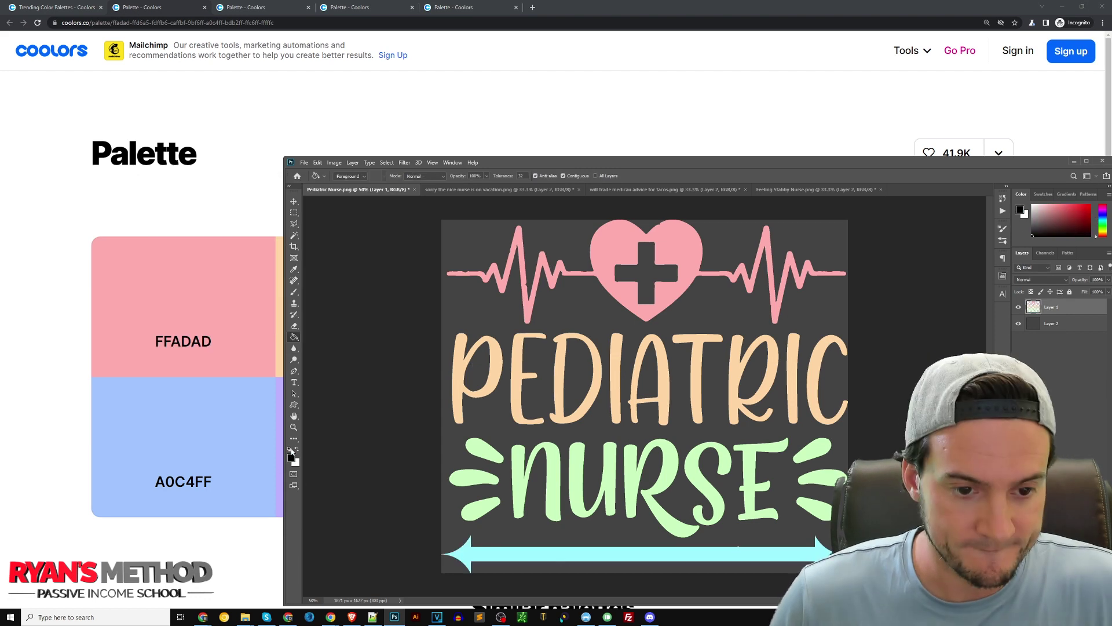
key(d)
click(1052, 323)
key(alt+BackSpace)
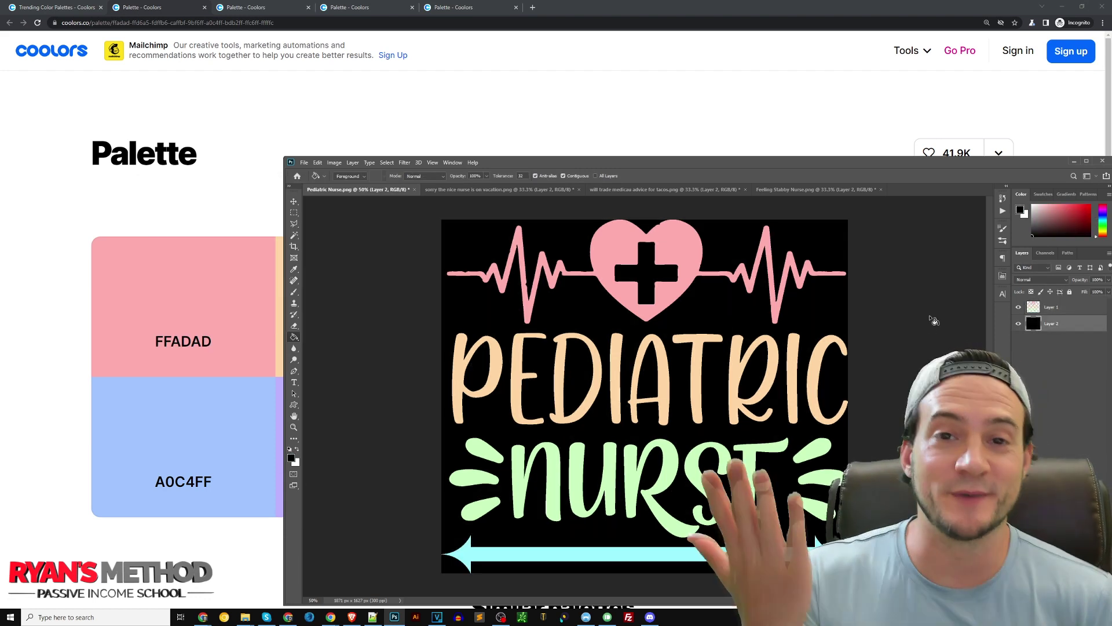
- Review the four recolored nurse designs one after another and compare them with the originals in the Nurse SVG bundle folder
click(809, 190)
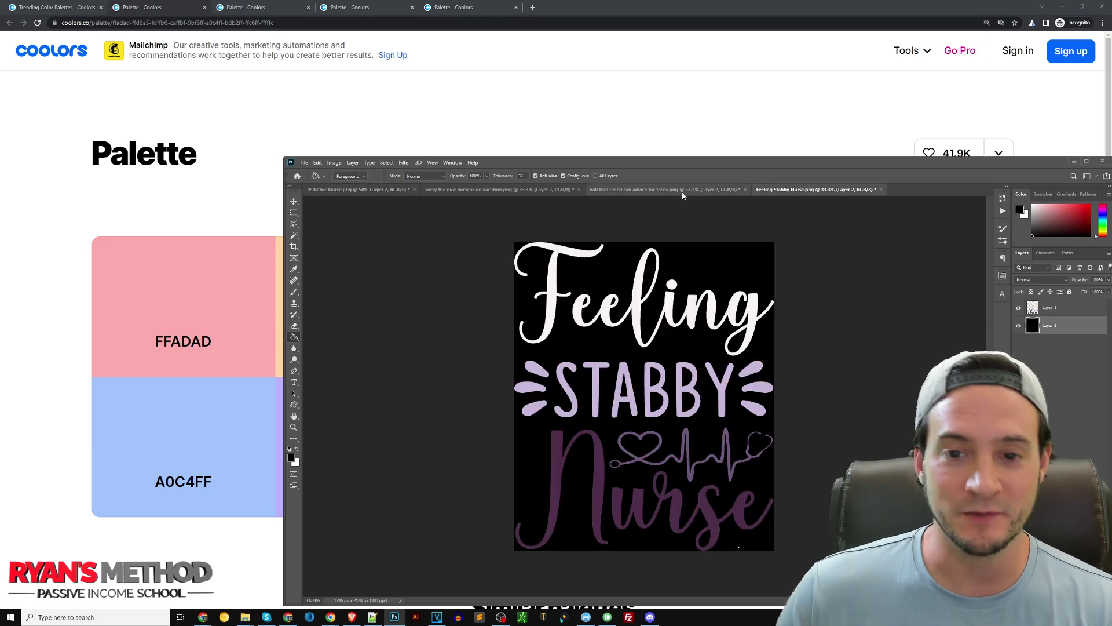
click(682, 191)
click(440, 189)
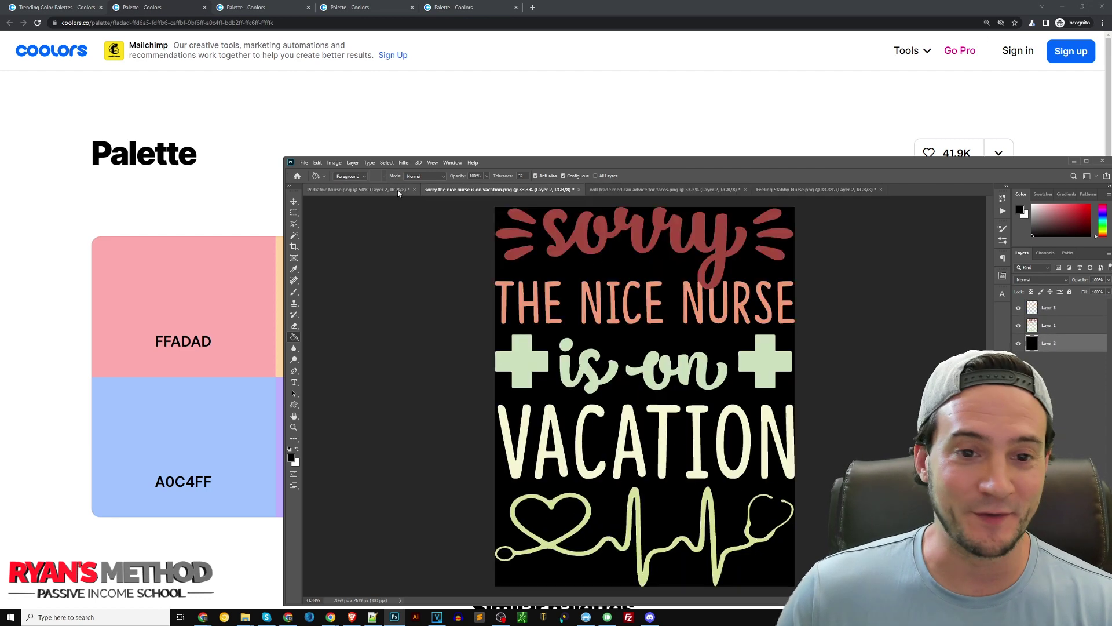
click(364, 191)
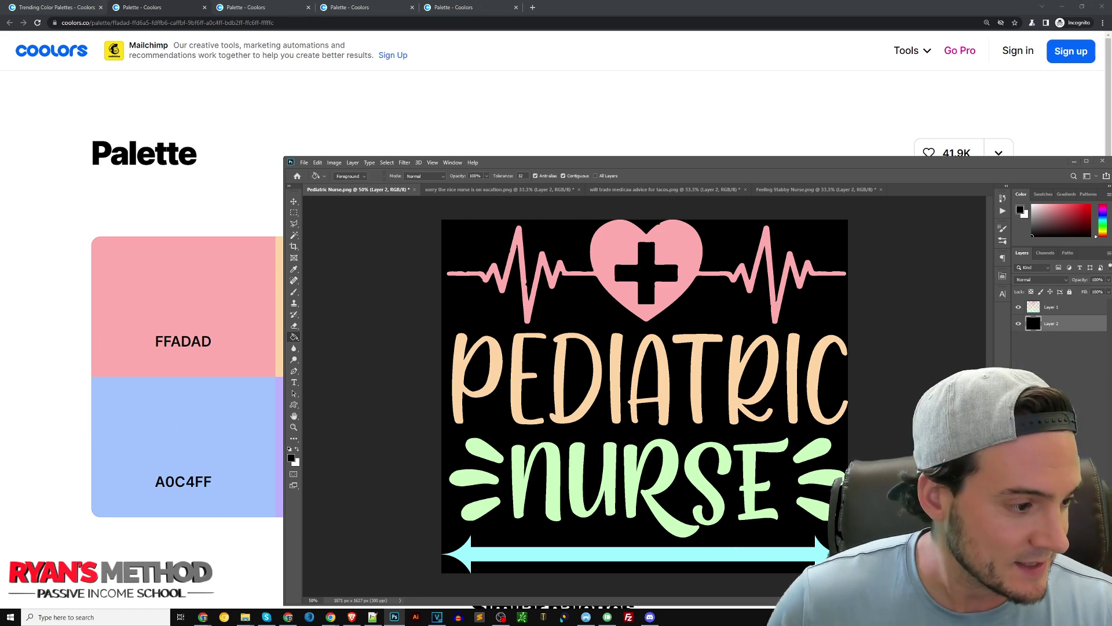
key(alt+Tab)
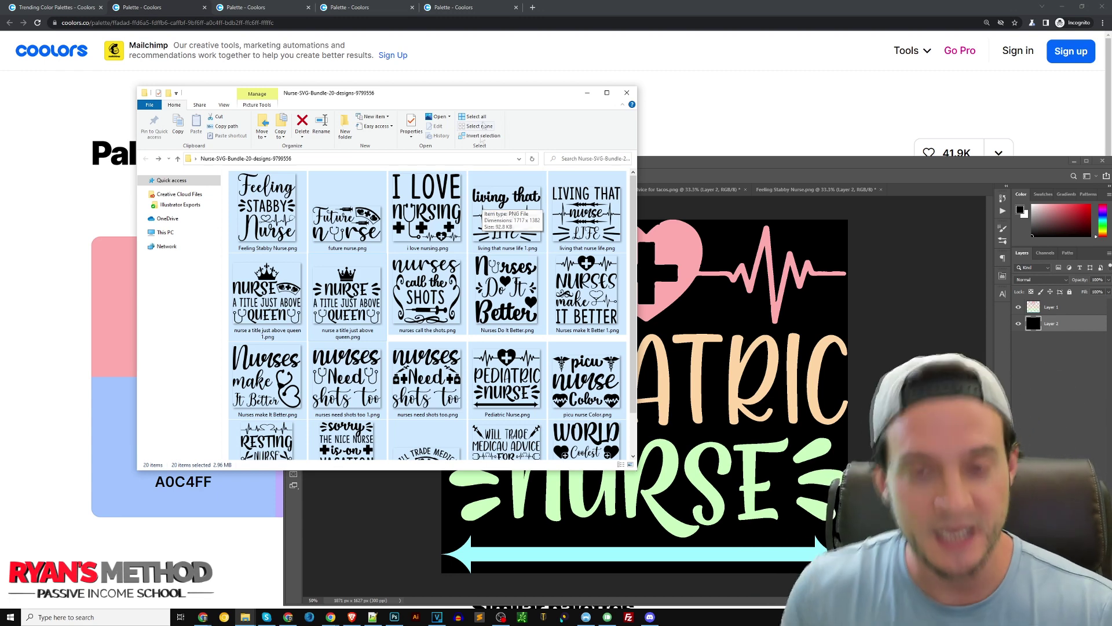
click(669, 169)
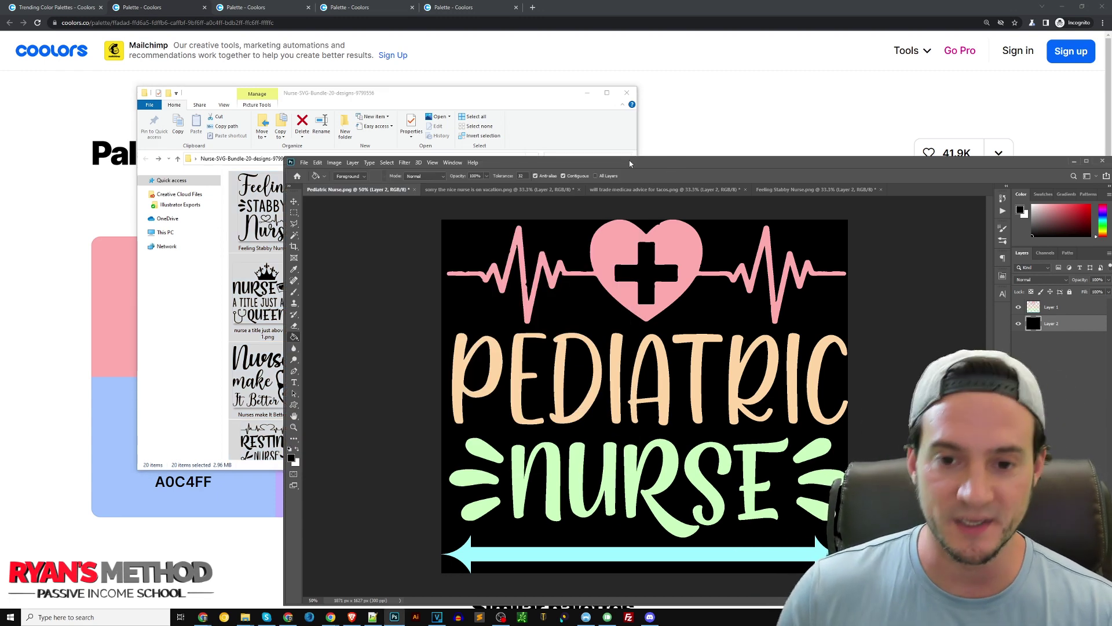
click(499, 190)
click(665, 189)
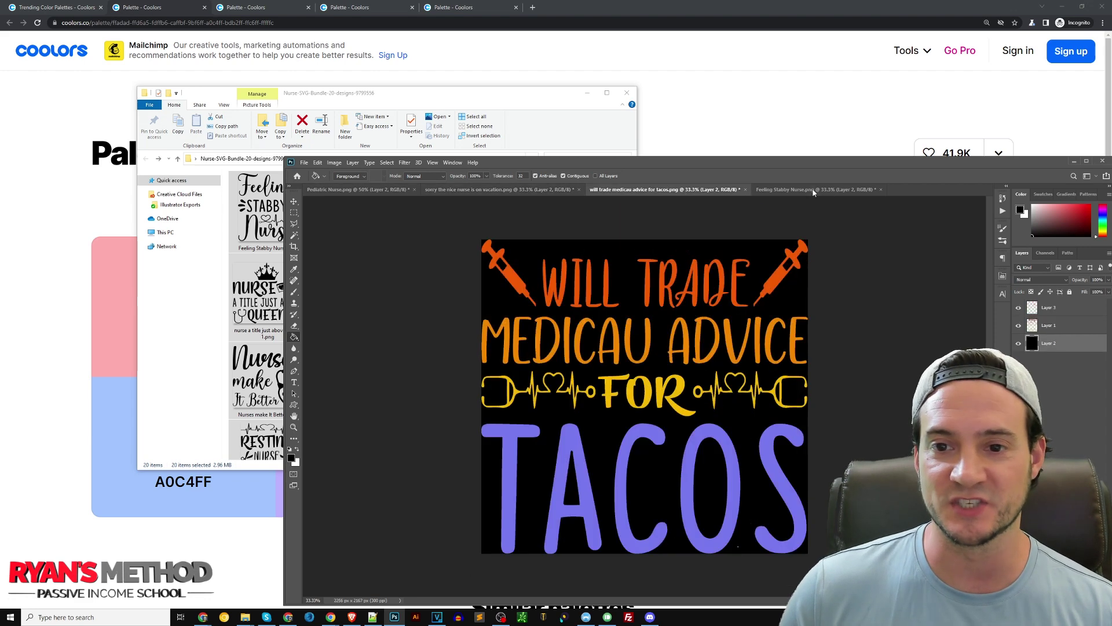
click(814, 192)
click(500, 189)
click(359, 190)
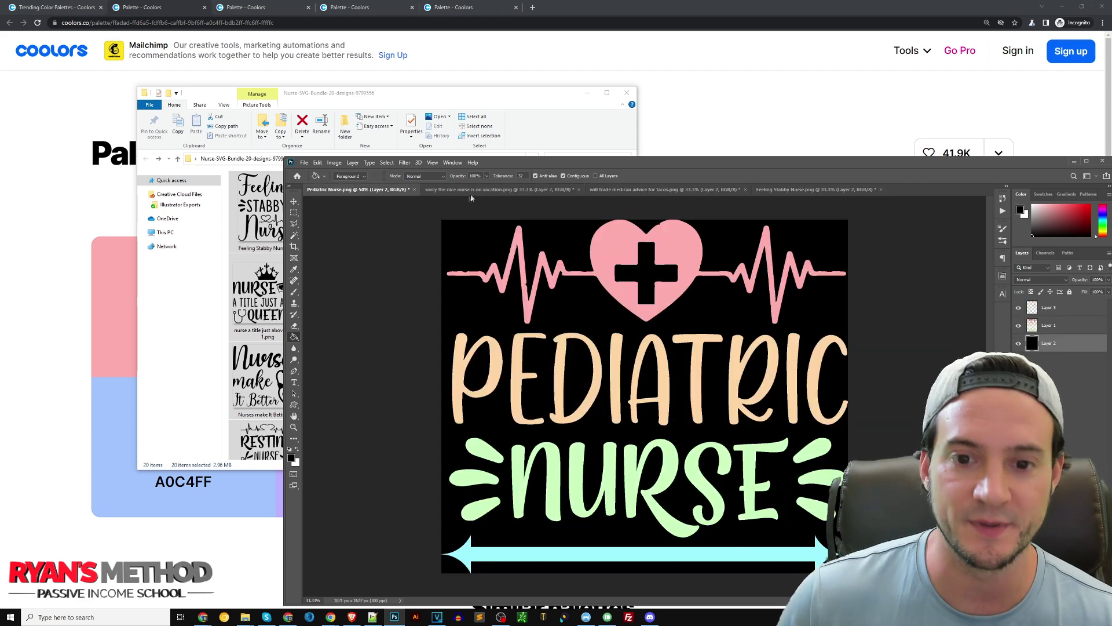
- Switch back to Coolors and view the start of the Trending Color Palettes page
click(46, 184)
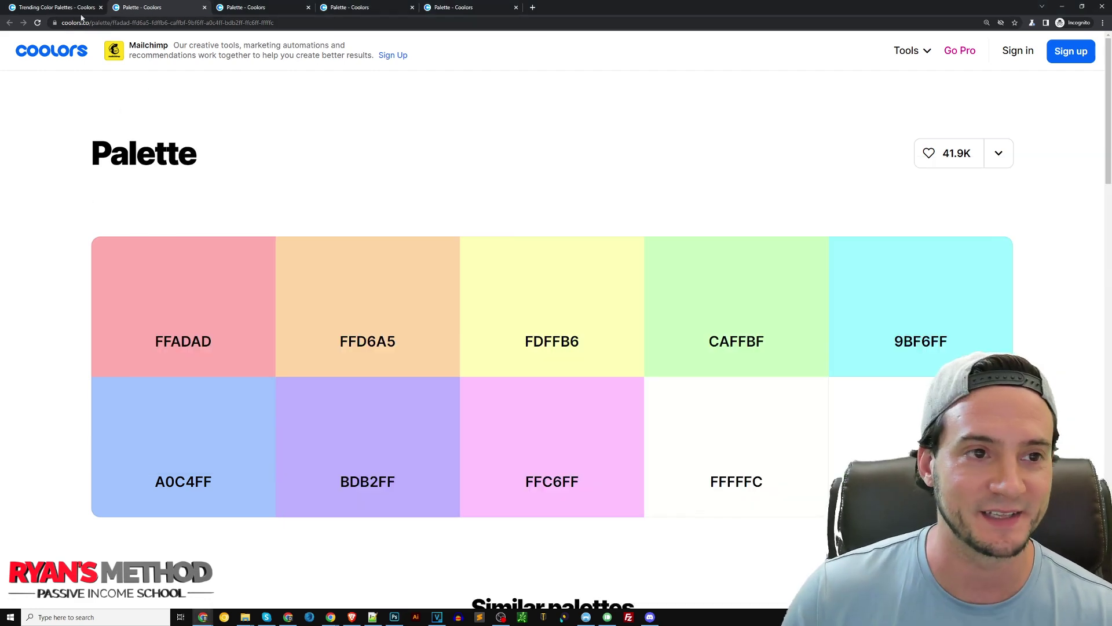
click(58, 8)
scroll(881, 248, up, 10)
scroll(1050, 338, up, 10)
scroll(1042, 279, up, 3)
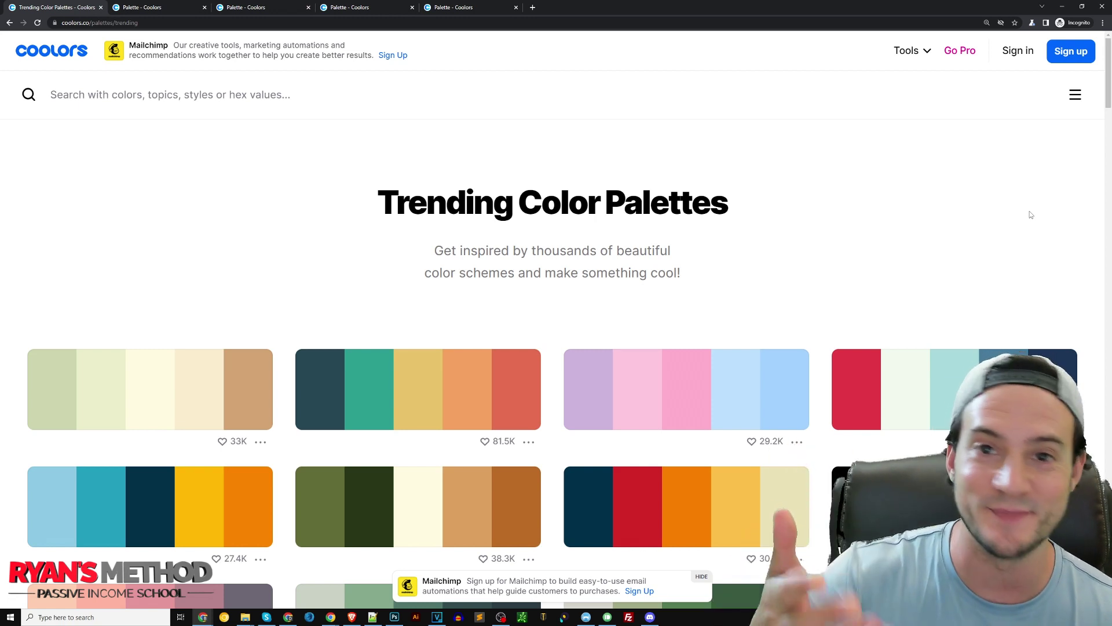